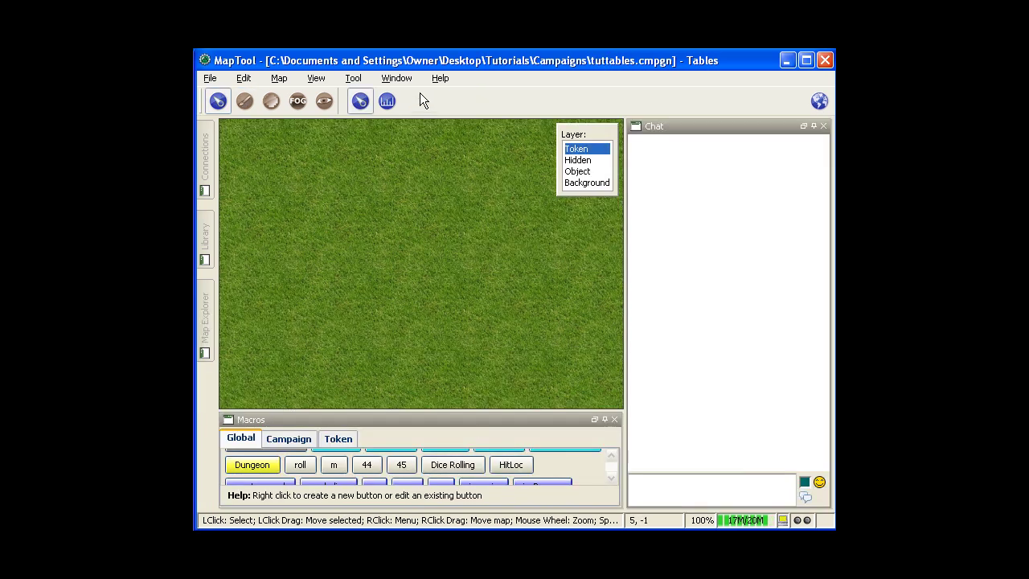
Show the Tables window and start a new table named Monster1
{"action": "left_click", "coordinate": [397, 78]}
{"action": "left_click", "coordinate": [413, 188]}
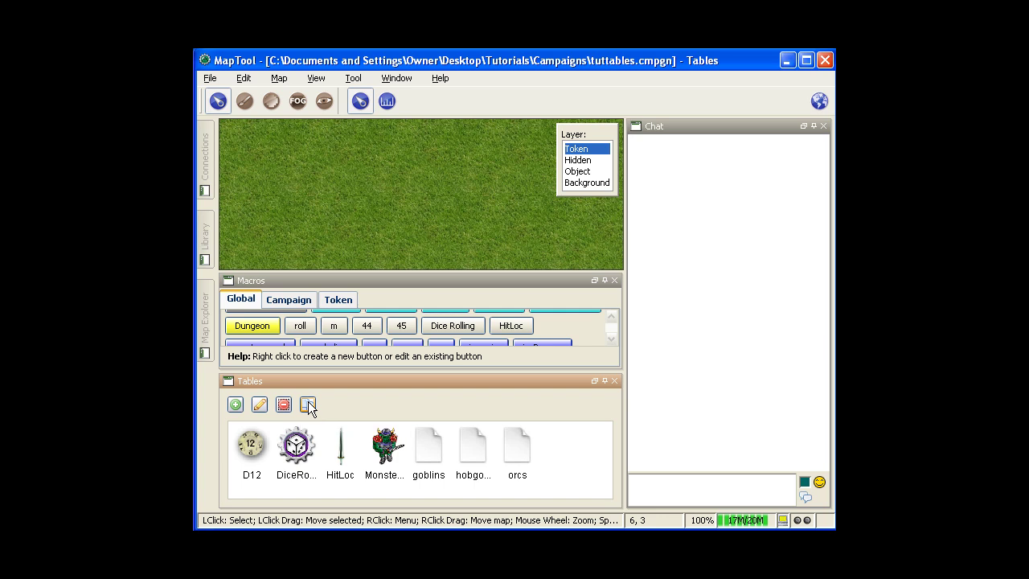
{"action": "left_click", "coordinate": [235, 404]}
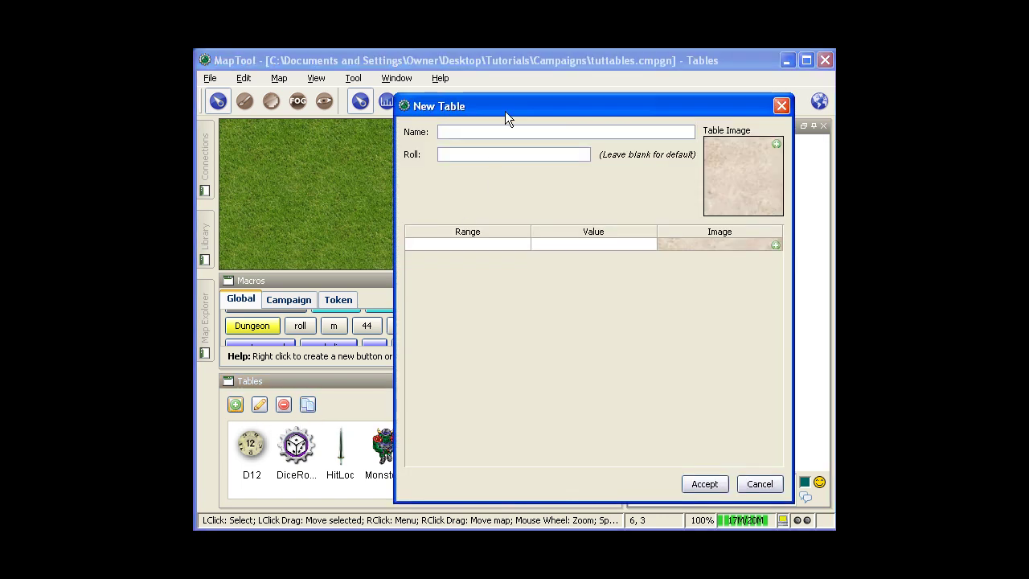
{"action": "type", "text": "Monster1"}
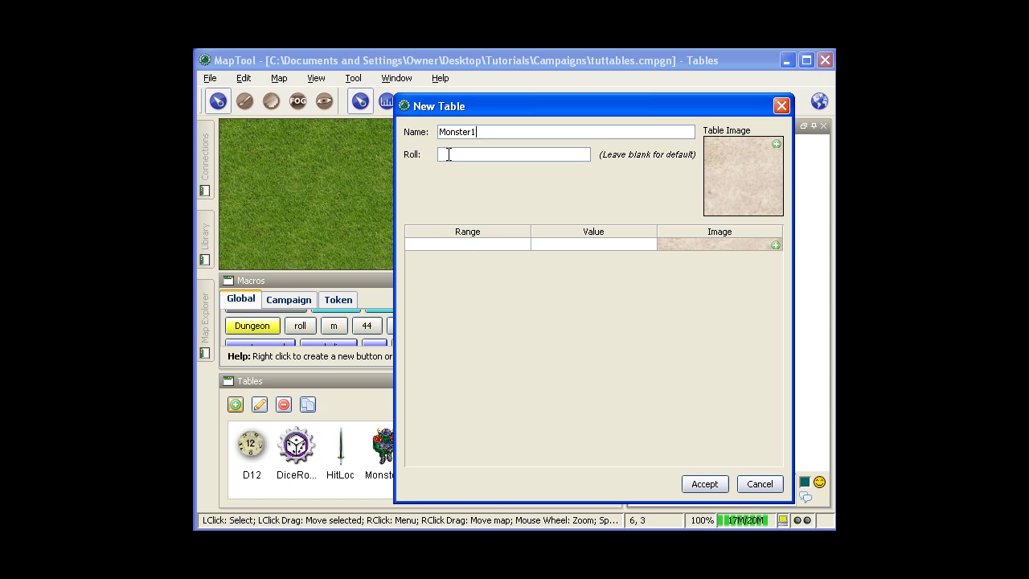
Add two entries to the new table: range 1-5 with value Goblin and range 6-10 with value Hobgoblin
{"action": "left_click", "coordinate": [436, 240]}
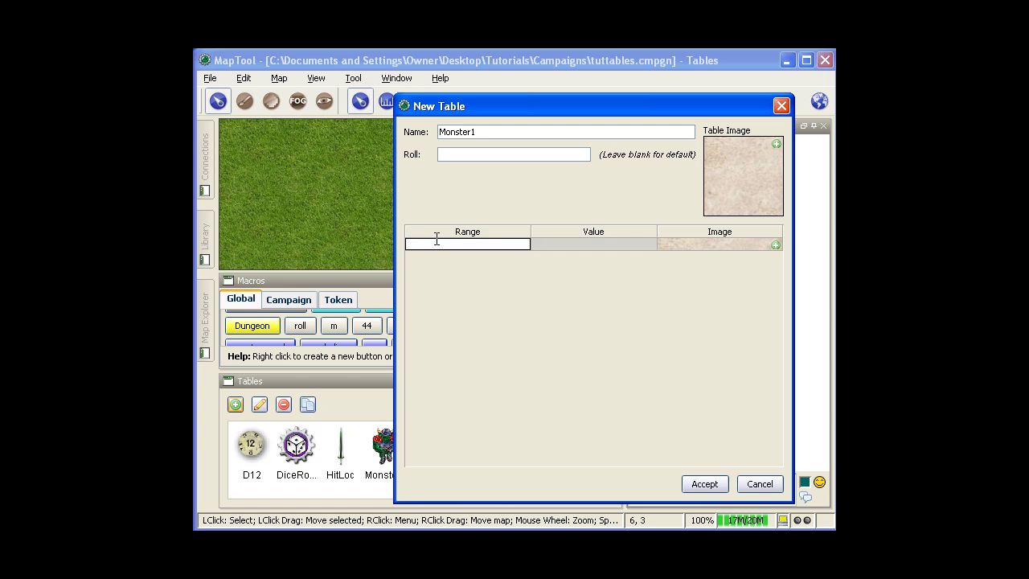
{"action": "type", "text": "1-5"}
{"action": "left_click", "coordinate": [564, 239]}
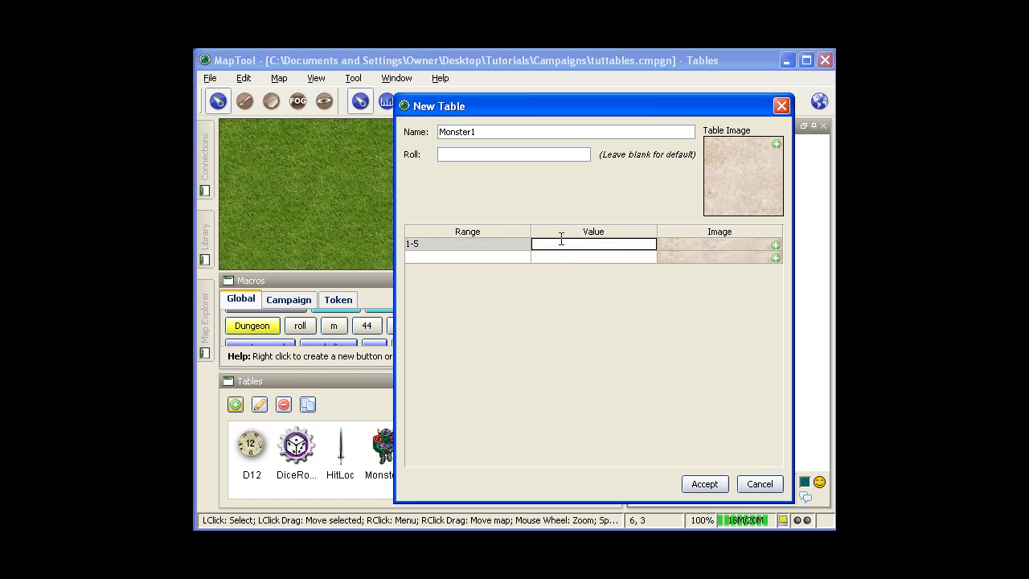
{"action": "type", "text": "Goblin"}
{"action": "left_click", "coordinate": [470, 258]}
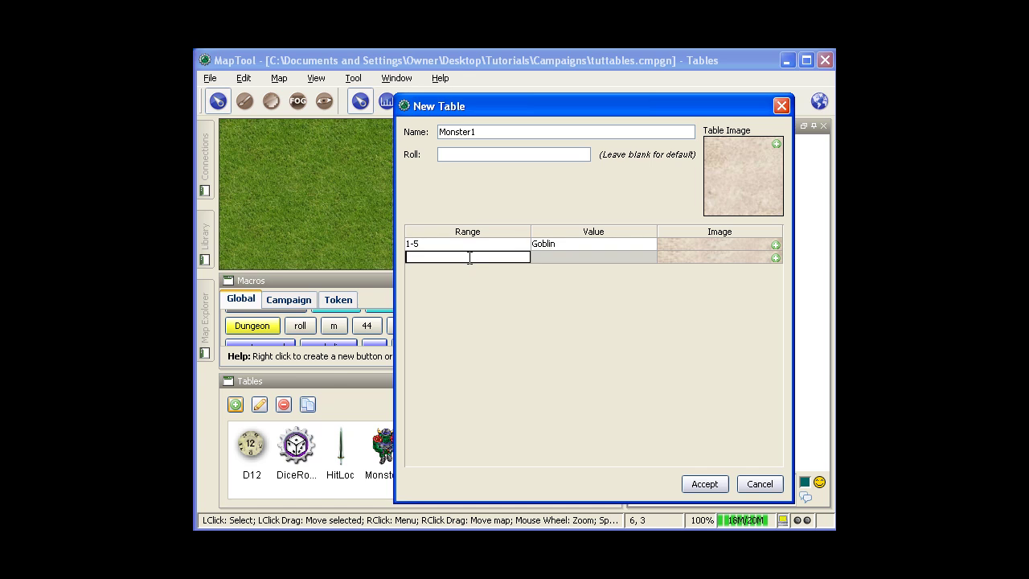
{"action": "type", "text": "6-10"}
{"action": "left_click", "coordinate": [546, 251]}
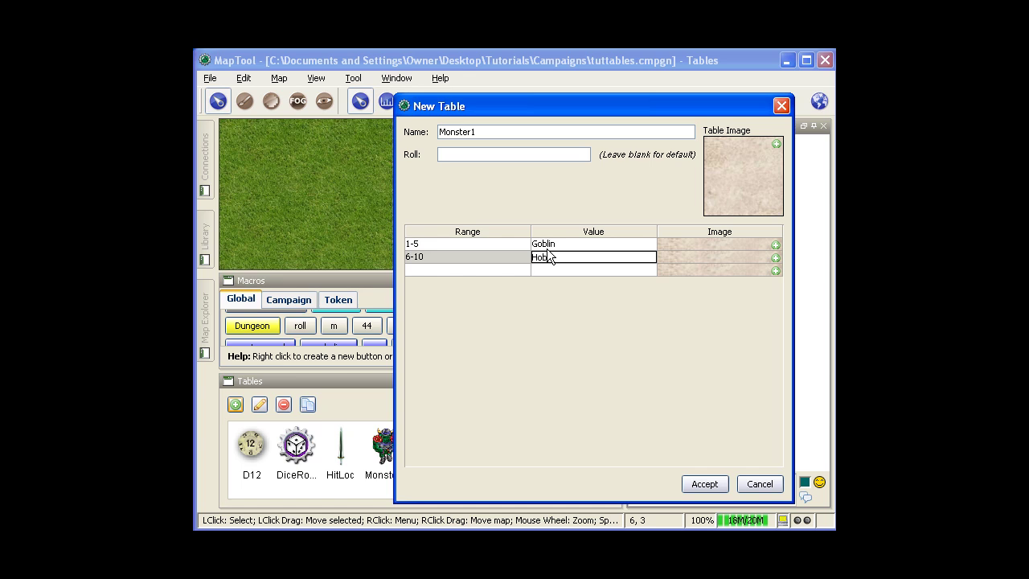
{"action": "type", "text": "Hobgoblin"}
Add range 11-15 as Giant Lizard and range 16-20 as Red Dragon, and save the table with its roll left blank
{"action": "left_click", "coordinate": [422, 269]}
{"action": "type", "text": "1"}
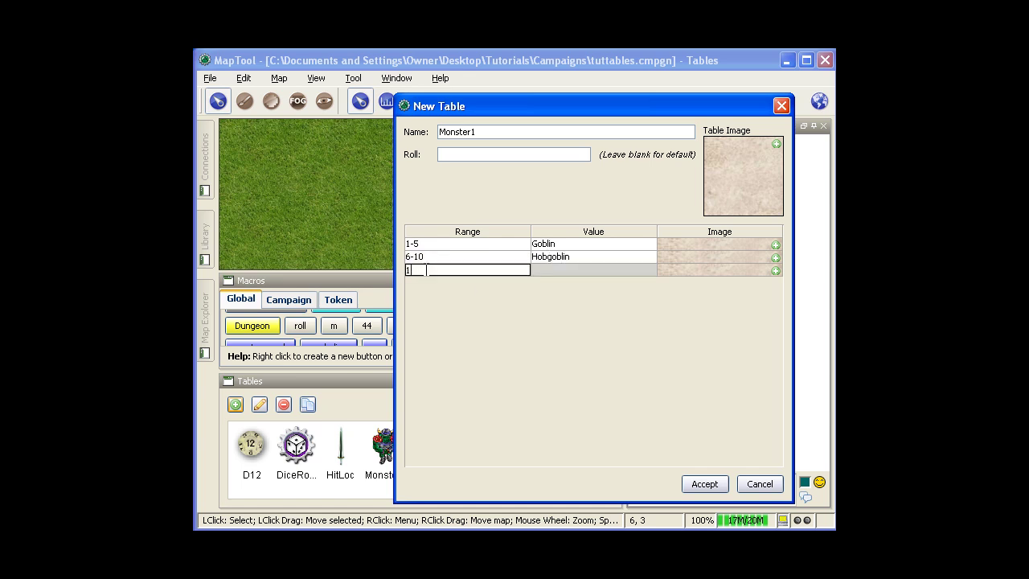
{"action": "type", "text": "1-15"}
{"action": "left_click", "coordinate": [583, 267]}
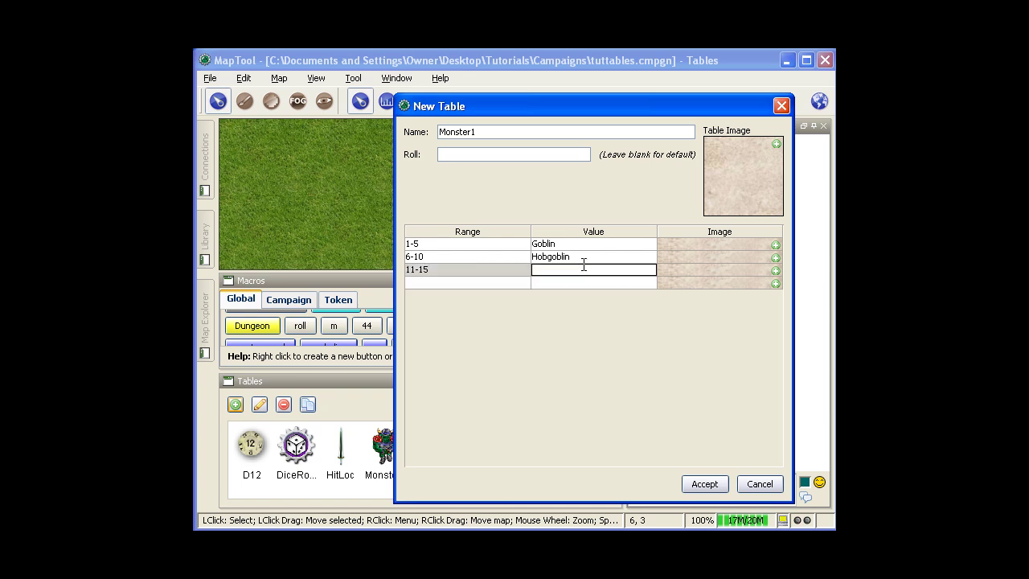
{"action": "type", "text": "Giant Lizard"}
{"action": "double_click", "coordinate": [437, 285]}
{"action": "type", "text": "1"}
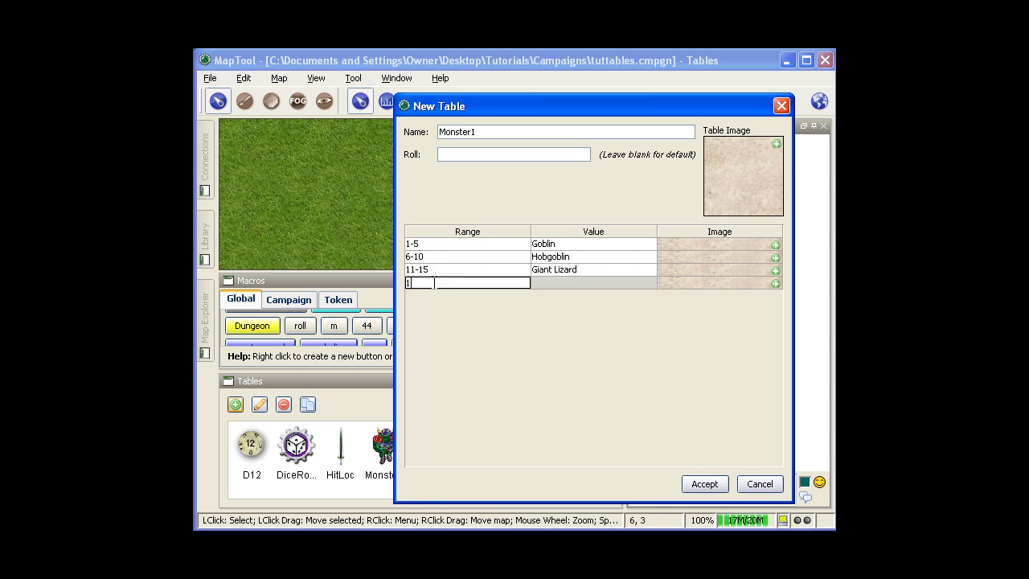
{"action": "type", "text": "6-20"}
{"action": "double_click", "coordinate": [547, 282]}
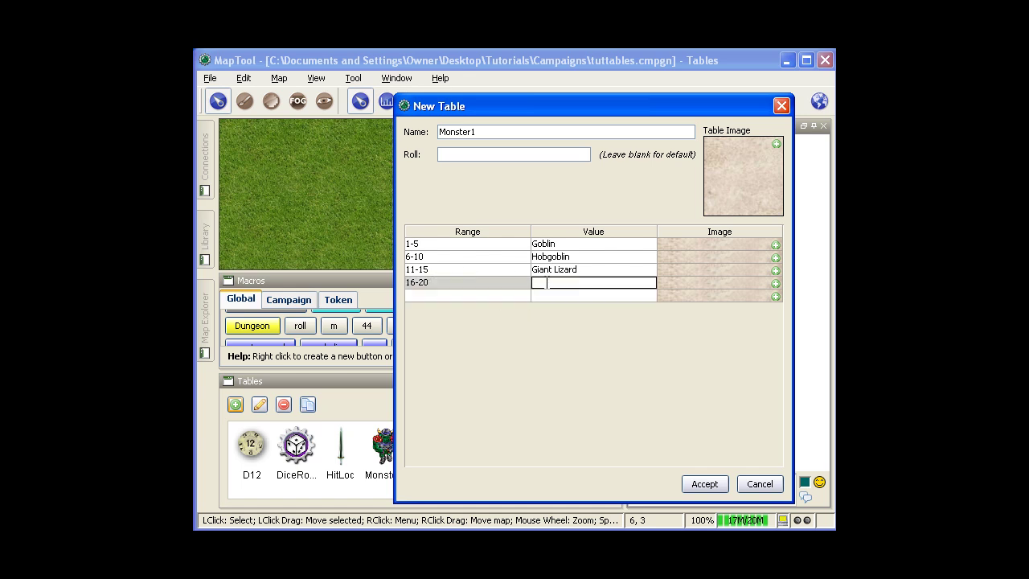
{"action": "type", "text": "Red Dragon"}
{"action": "left_click", "coordinate": [453, 155]}
{"action": "left_click", "coordinate": [704, 483]}
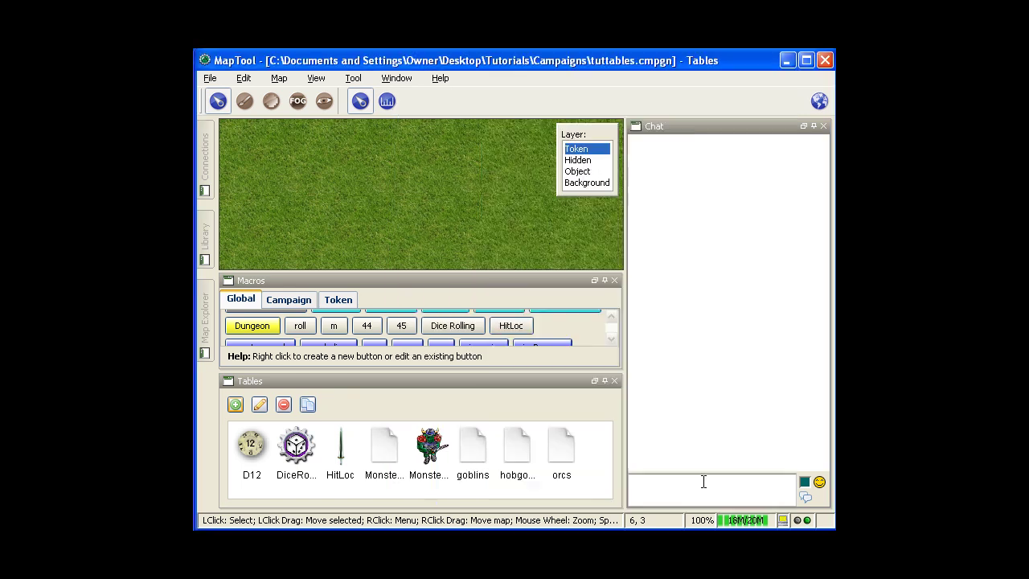
Edit the Monster1 table so the Goblin range is 2-5, and save it with a blank roll
{"action": "left_click", "coordinate": [383, 455]}
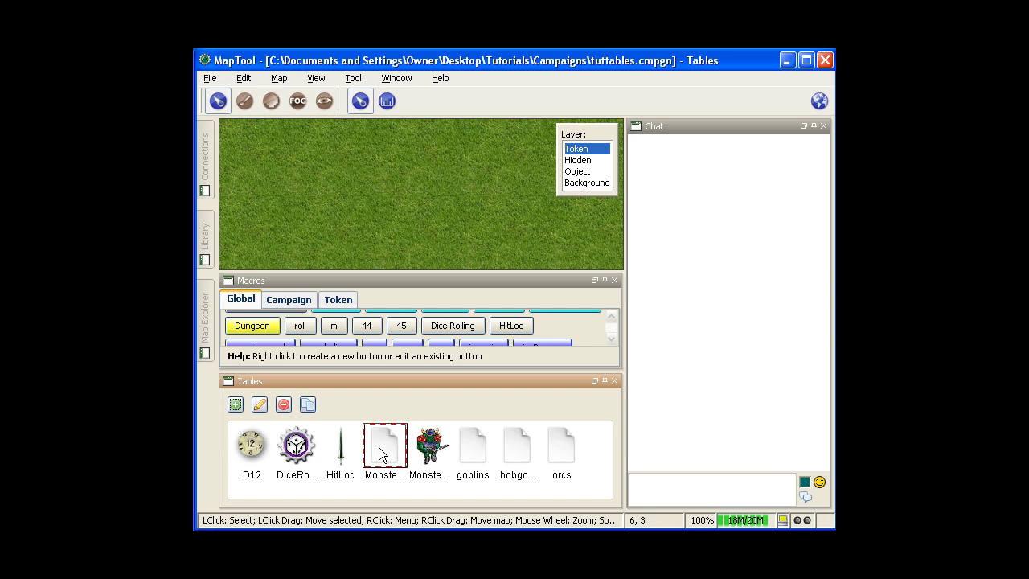
{"action": "left_click", "coordinate": [260, 406]}
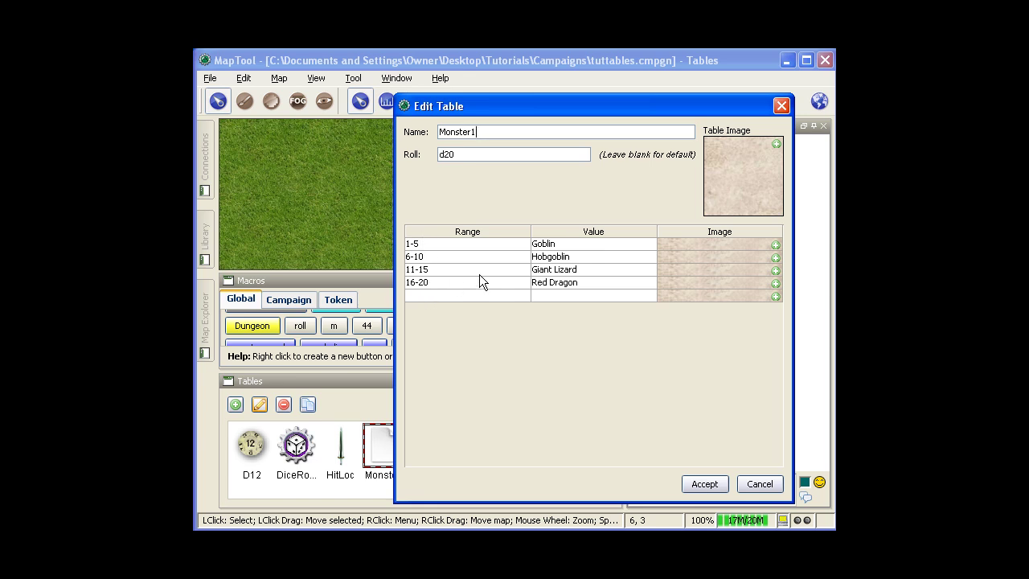
{"action": "left_click", "coordinate": [410, 242]}
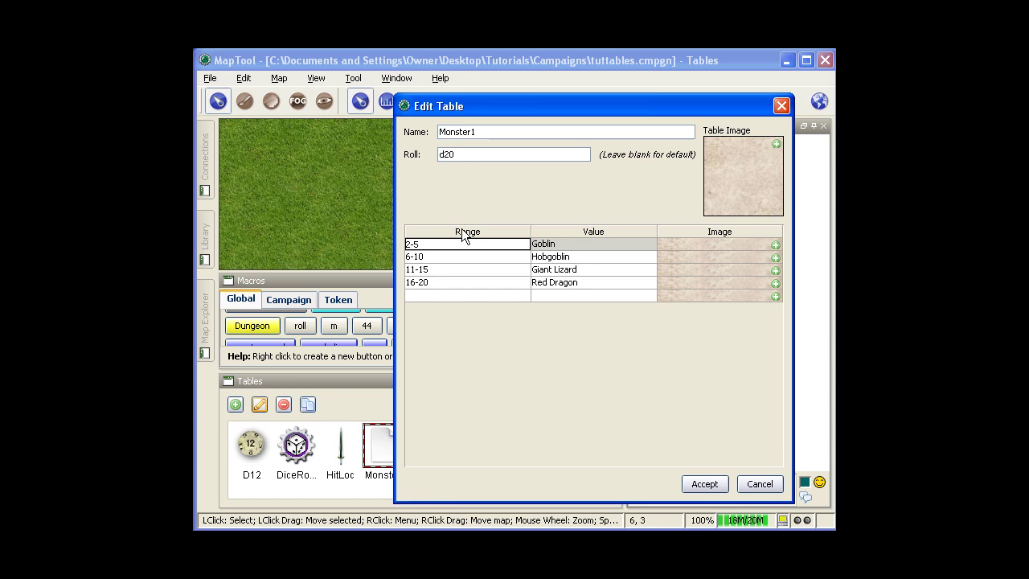
{"action": "left_click_drag", "start_coordinate": [465, 153], "coordinate": [444, 153]}
{"action": "key", "text": "BackSpace"}
{"action": "left_click", "coordinate": [705, 484]}
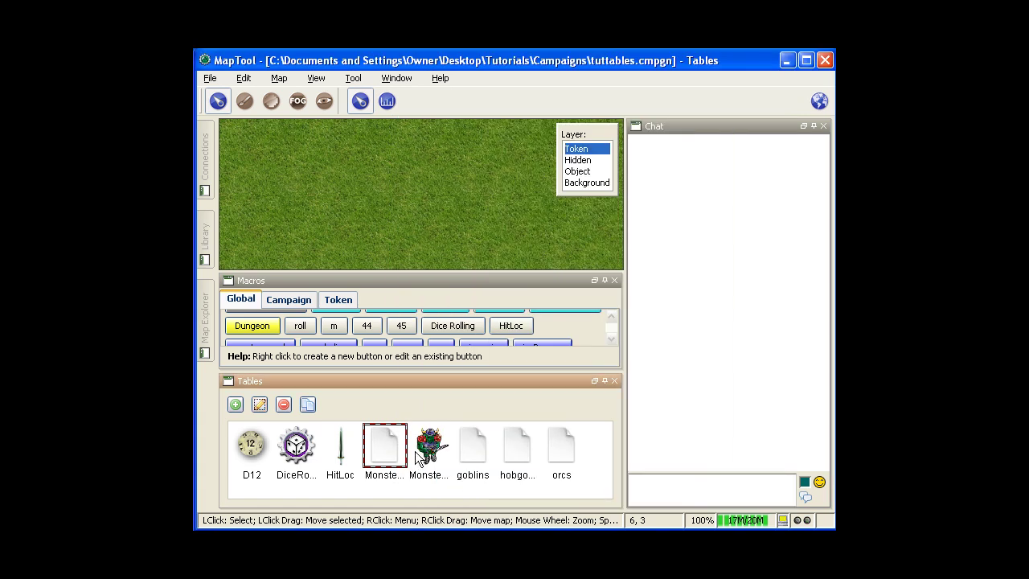
Reopen the Monster1 table for editing and set its roll to 2d10
{"action": "left_click", "coordinate": [260, 405]}
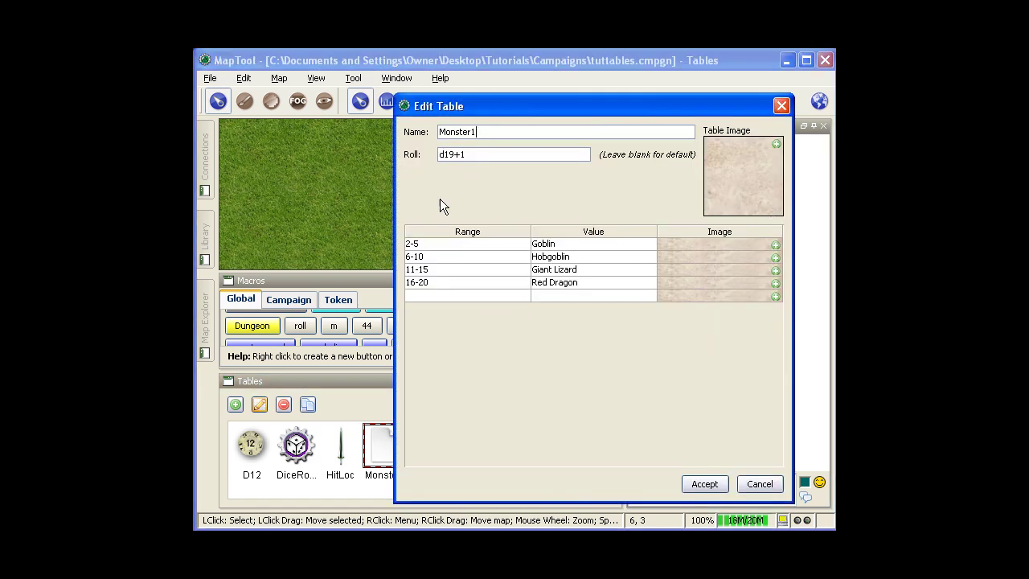
{"action": "left_click", "coordinate": [457, 157]}
{"action": "type", "text": "d19+12d19"}
{"action": "key", "text": "BackSpace"}
{"action": "key", "text": "BackSpace"}
{"action": "key", "text": "BackSpace"}
{"action": "key", "text": "BackSpace"}
{"action": "key", "text": "BackSpace"}
{"action": "key", "text": "BackSpace"}
{"action": "key", "text": "BackSpace"}
{"action": "key", "text": "BackSpace"}
{"action": "key", "text": "BackSpace"}
{"action": "type", "text": "2d10"}
Set the Goblin range to 1-5, clear the roll formula and save the table
{"action": "left_click", "coordinate": [410, 245]}
{"action": "type", "text": "1"}
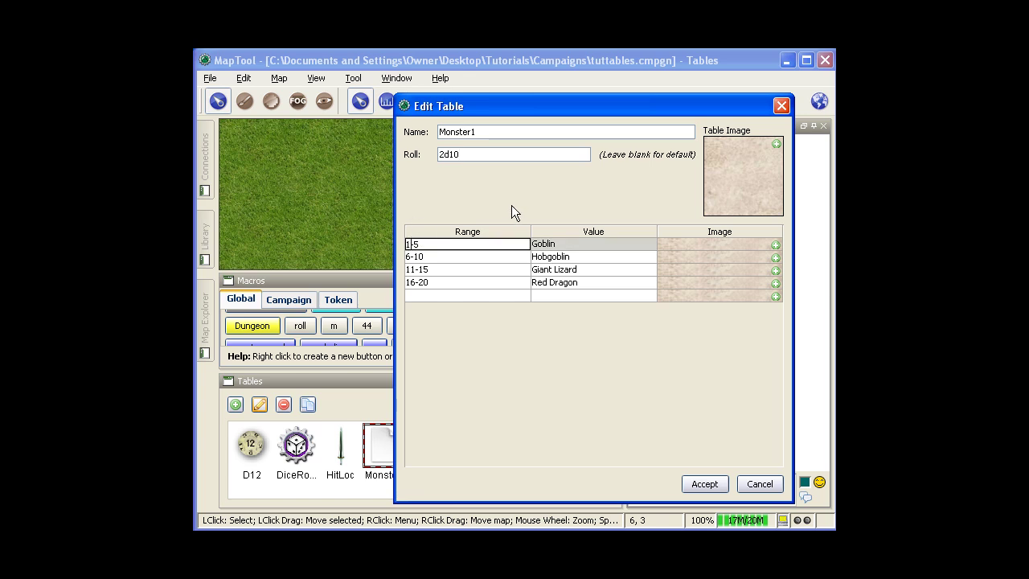
{"action": "left_click_drag", "start_coordinate": [466, 155], "coordinate": [426, 156]}
{"action": "key", "text": "BackSpace"}
{"action": "left_click", "coordinate": [704, 483]}
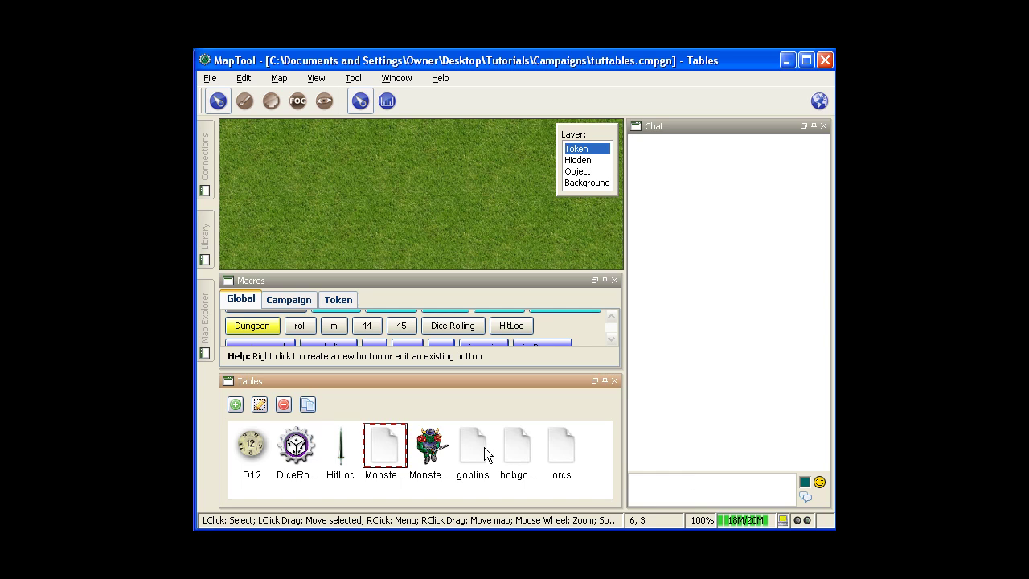
Roll on the Monster1 table eight times from the Tables window
{"action": "double_click", "coordinate": [386, 442]}
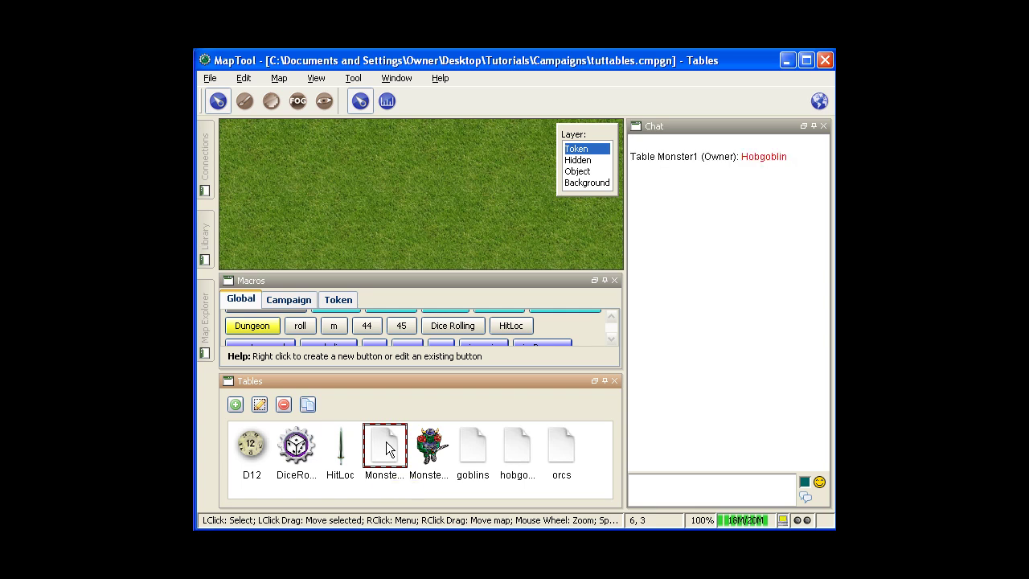
{"action": "double_click", "coordinate": [386, 441]}
{"action": "double_click", "coordinate": [385, 441]}
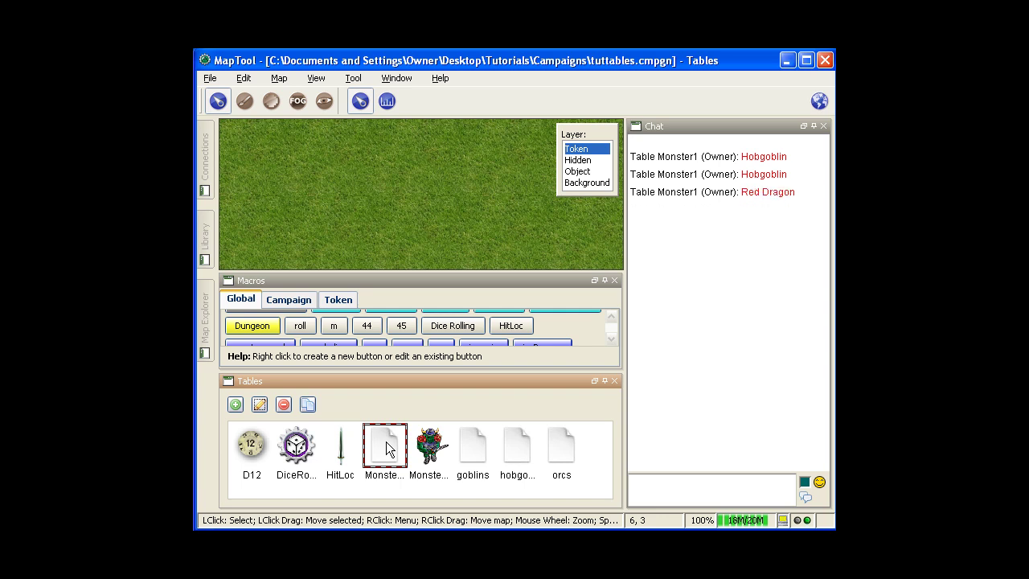
{"action": "double_click", "coordinate": [386, 442]}
{"action": "double_click", "coordinate": [386, 442]}
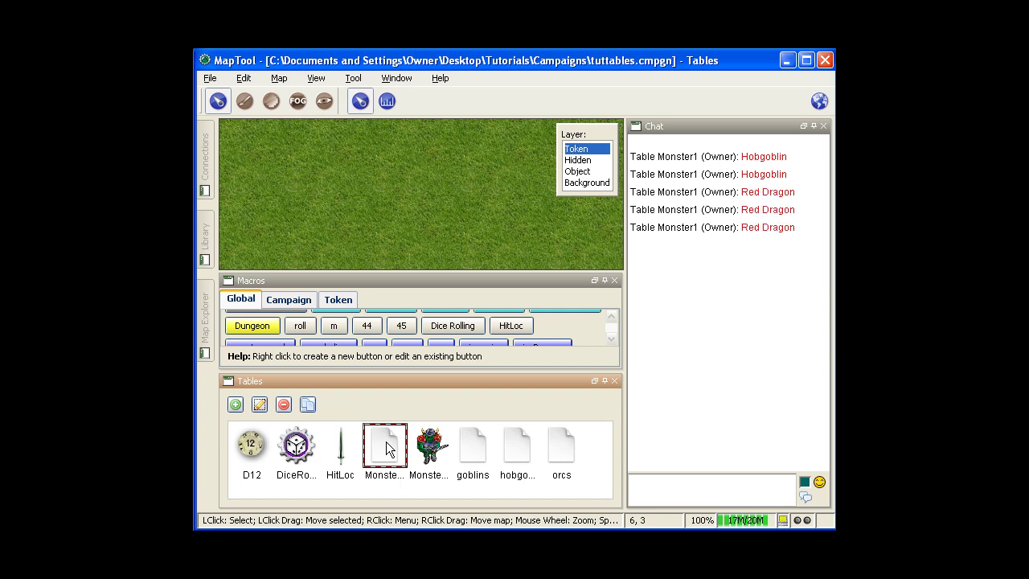
{"action": "double_click", "coordinate": [386, 441]}
{"action": "double_click", "coordinate": [386, 442]}
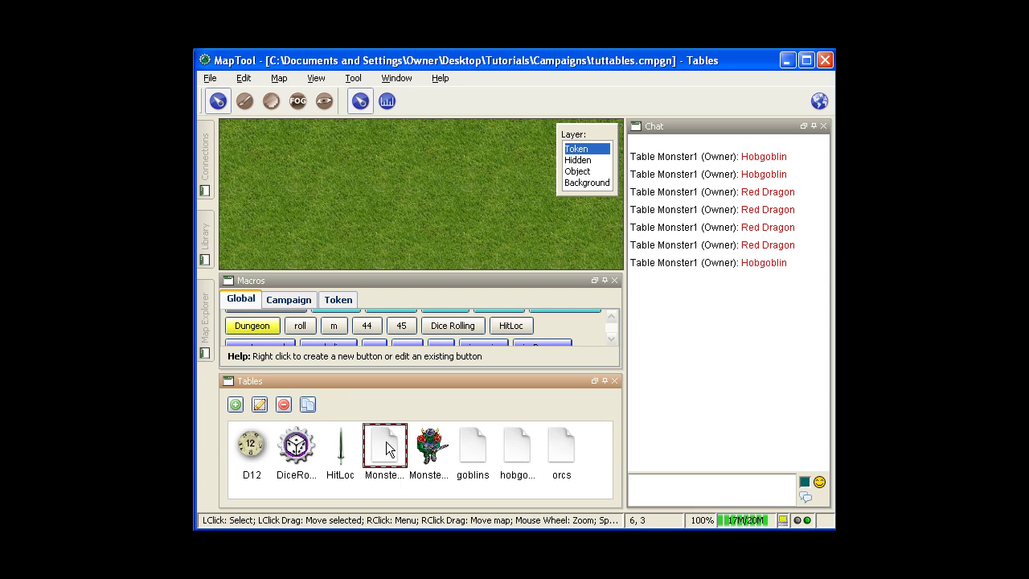
{"action": "double_click", "coordinate": [386, 441]}
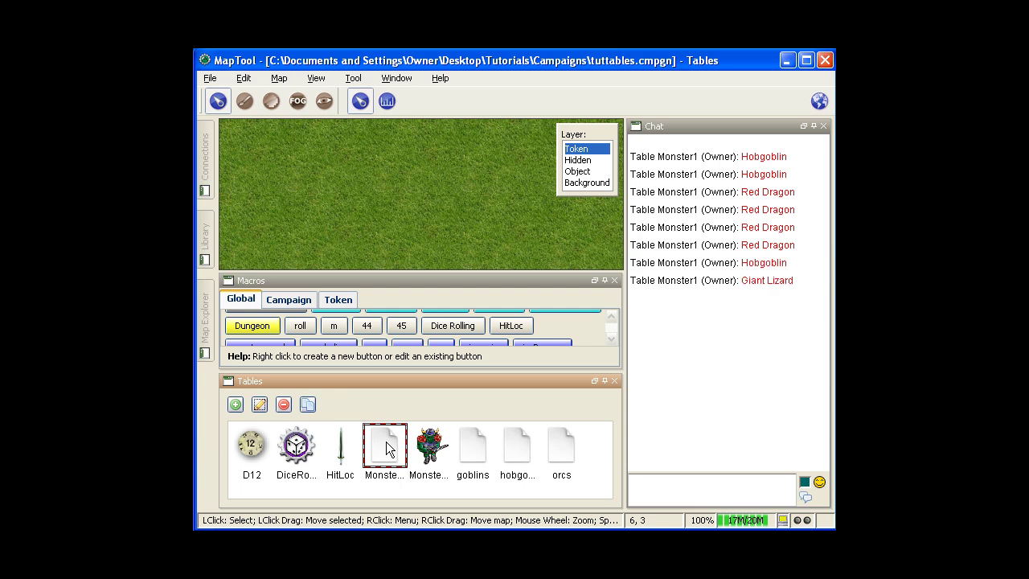
Roll on the Monster1 table through chat with the command /tbl Monster1
{"action": "left_click", "coordinate": [659, 487]}
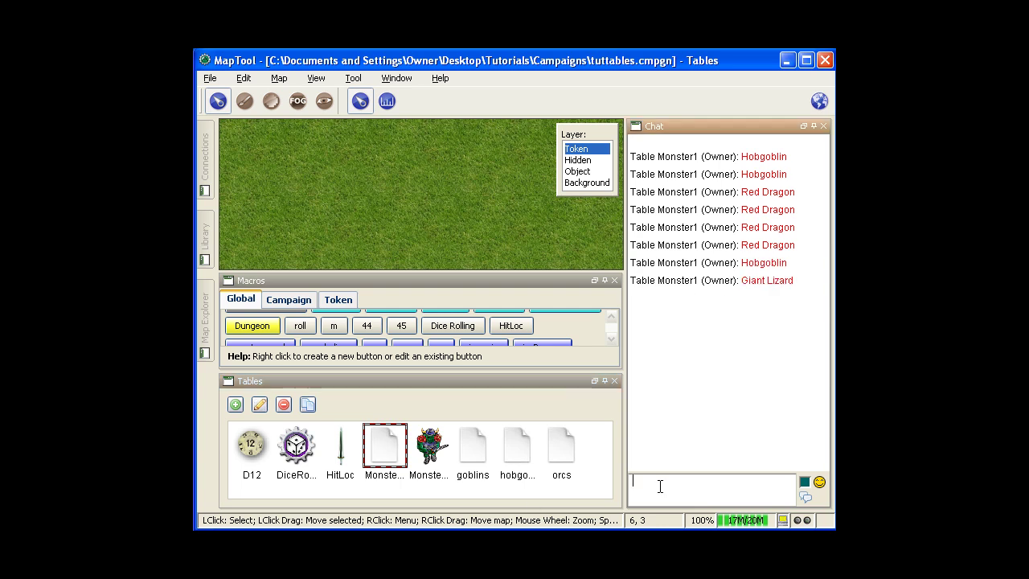
{"action": "type", "text": "/tbl Monster1"}
{"action": "key", "text": "Return"}
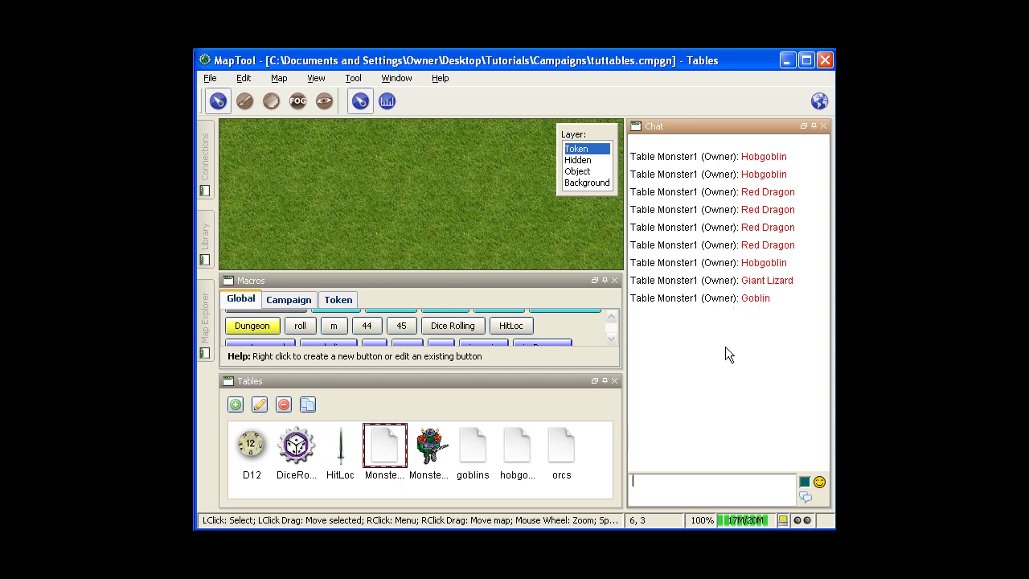
Open the Monster1 table for editing and assign the Goblin image from Base Tokens to the 1-5 entry
{"action": "left_click", "coordinate": [260, 404]}
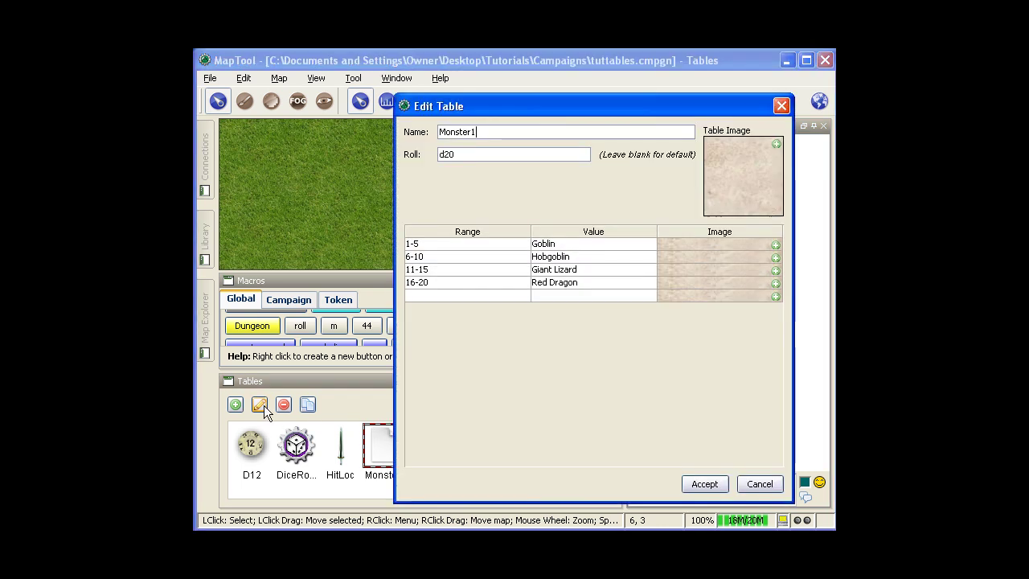
{"action": "left_click_drag", "start_coordinate": [639, 101], "coordinate": [668, 101]}
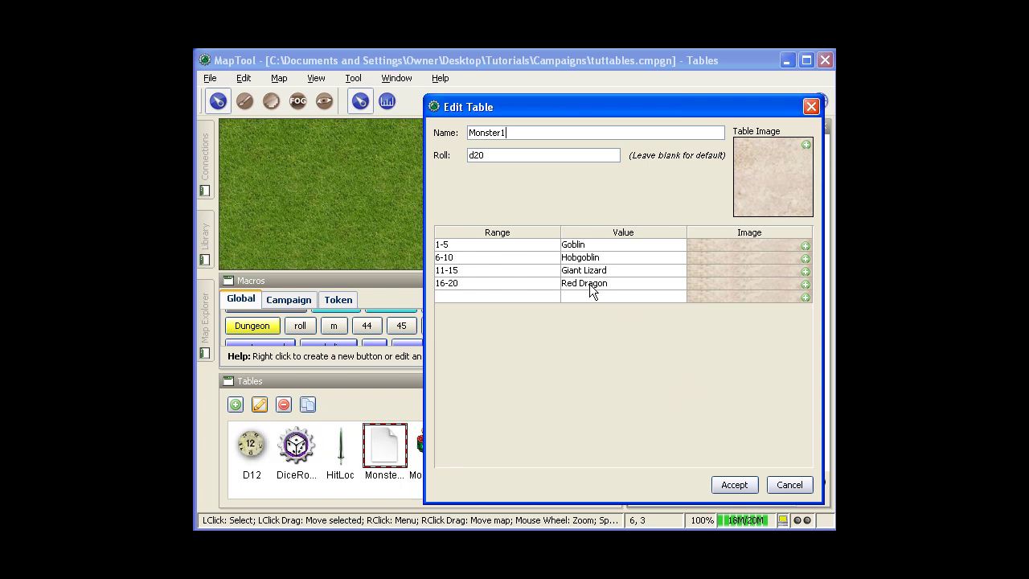
{"action": "left_click", "coordinate": [805, 246]}
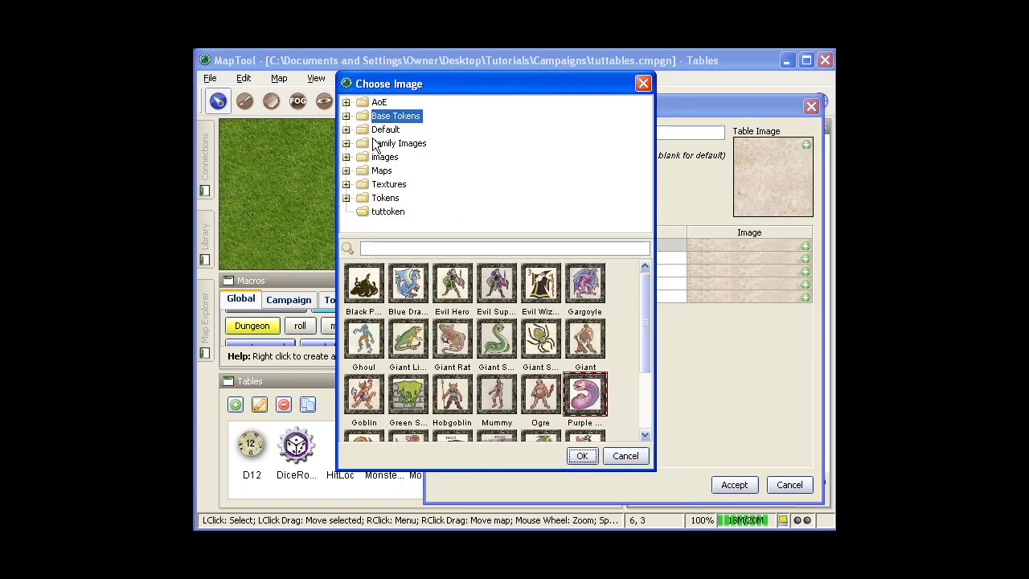
{"action": "mouse_move", "coordinate": [572, 83]}
{"action": "left_mouse_down"}
{"action": "mouse_move", "coordinate": [576, 112]}
{"action": "mouse_move", "coordinate": [567, 90]}
{"action": "left_mouse_up"}
{"action": "left_click", "coordinate": [359, 399]}
{"action": "left_click", "coordinate": [577, 461]}
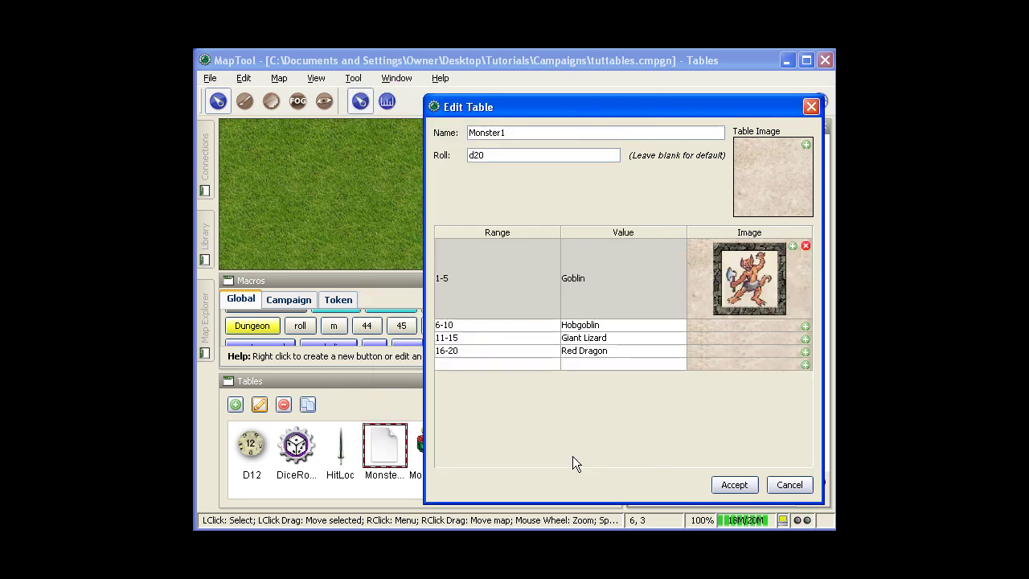
Assign the Hobgoblin image to the 6-10 entry and the Giant Lizard image to the 11-15 entry
{"action": "left_click", "coordinate": [805, 326]}
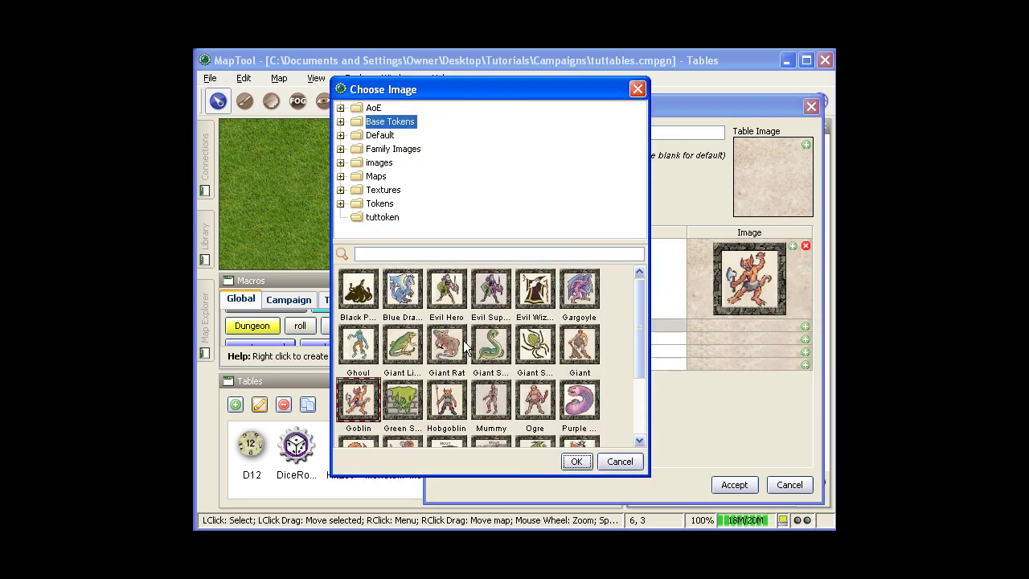
{"action": "left_click", "coordinate": [439, 402]}
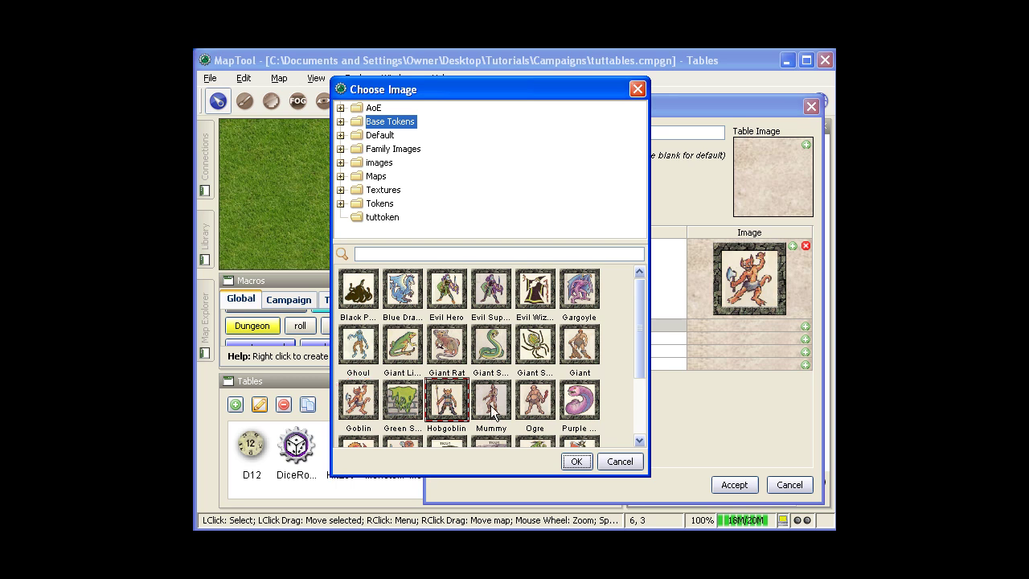
{"action": "left_click", "coordinate": [576, 461]}
{"action": "left_click", "coordinate": [804, 406]}
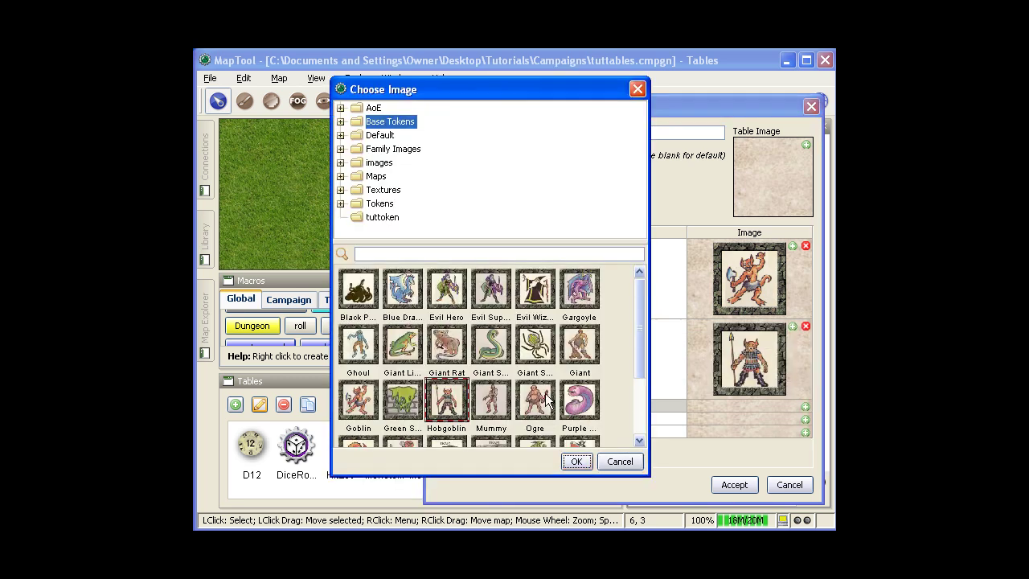
{"action": "left_click", "coordinate": [404, 347]}
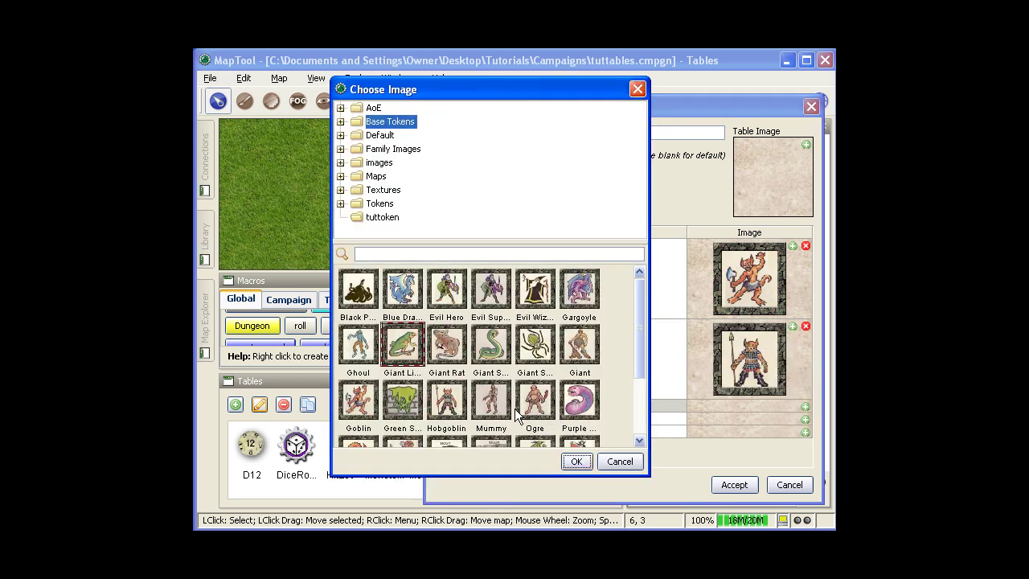
{"action": "left_click", "coordinate": [577, 460]}
{"action": "scroll", "coordinate": [806, 434], "scroll_direction": "down", "scroll_amount": 1}
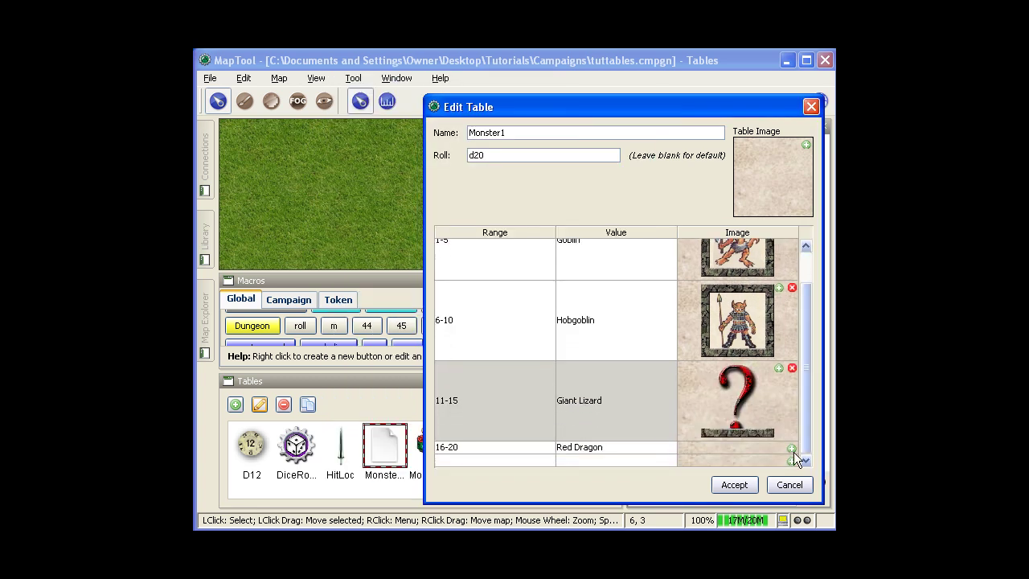
Assign the Red Dragon image from Base Tokens to the 16-20 entry and save the Monster1 table
{"action": "left_click", "coordinate": [792, 449]}
{"action": "scroll", "coordinate": [640, 365], "scroll_direction": "down", "scroll_amount": 2}
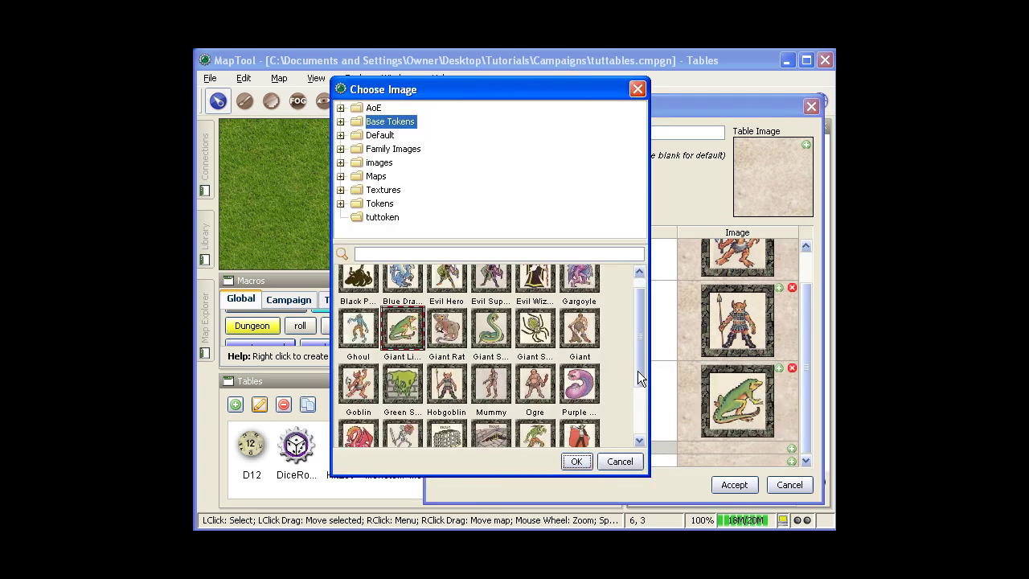
{"action": "scroll", "coordinate": [638, 378], "scroll_direction": "down", "scroll_amount": 1}
{"action": "left_click", "coordinate": [359, 393]}
{"action": "left_click", "coordinate": [577, 460]}
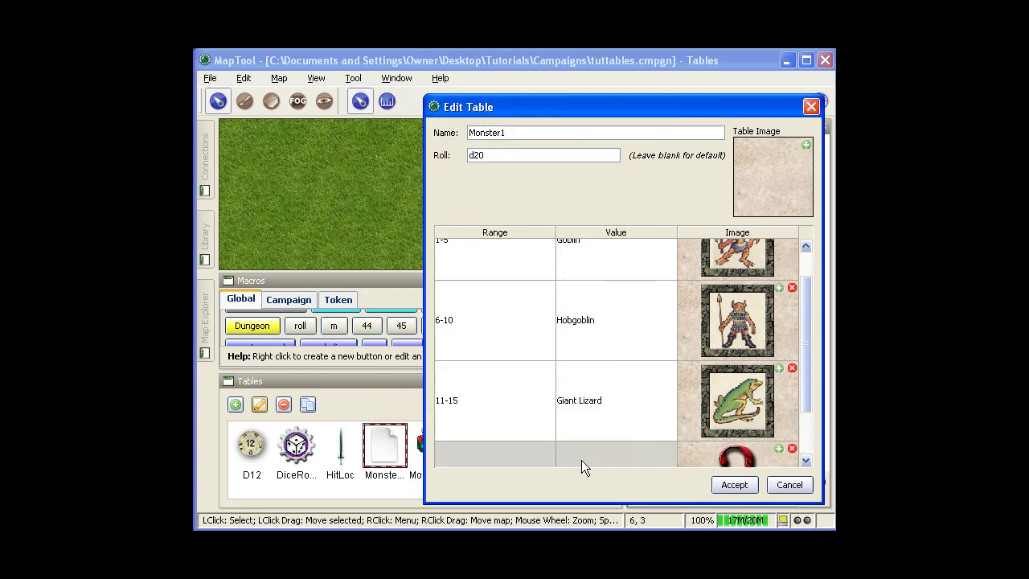
{"action": "left_click_drag", "start_coordinate": [797, 380], "coordinate": [804, 426]}
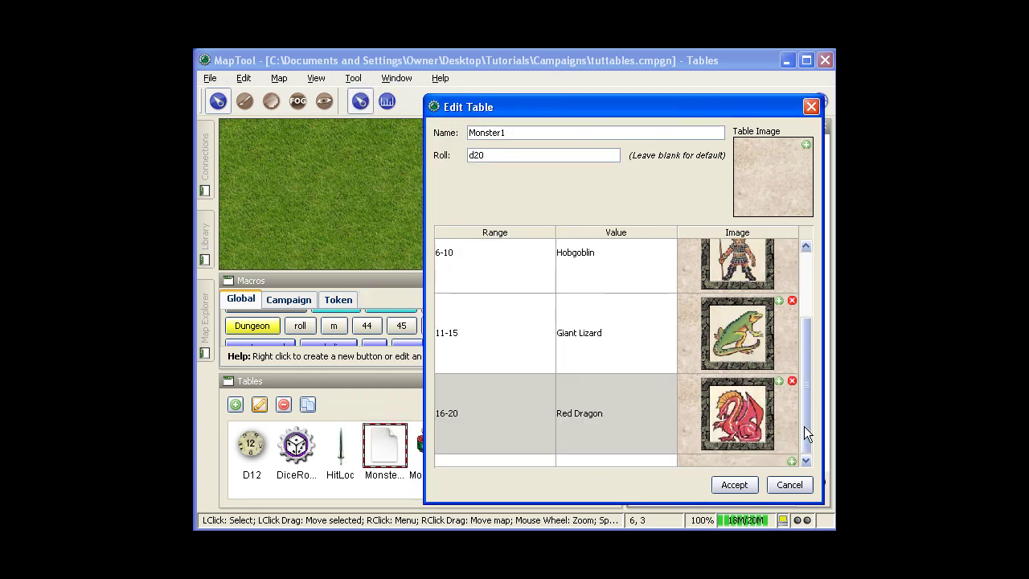
{"action": "left_click", "coordinate": [733, 485]}
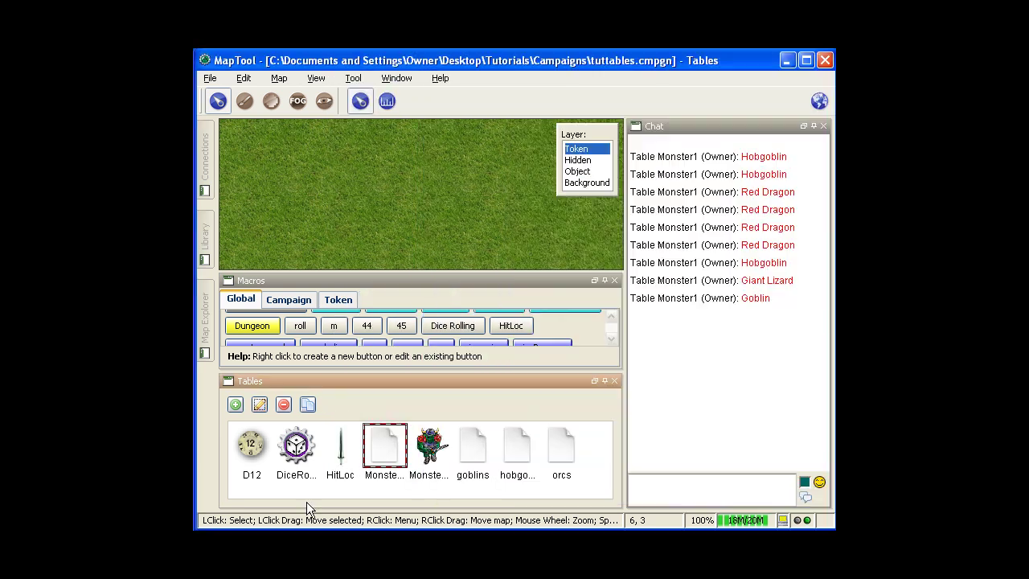
Roll on the Monster1 table five times from the Tables window to test the image results
{"action": "double_click", "coordinate": [386, 455]}
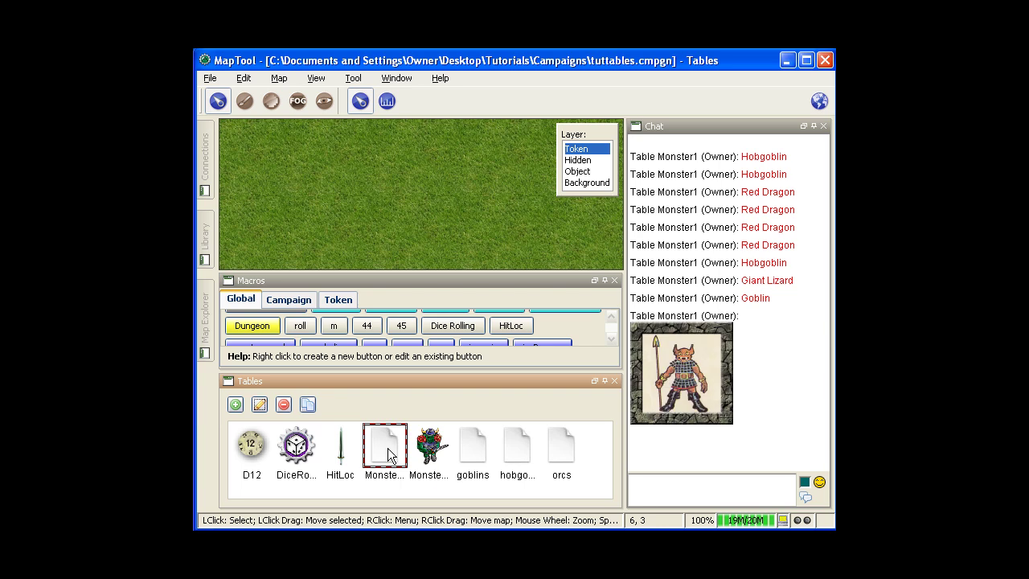
{"action": "double_click", "coordinate": [388, 455]}
{"action": "double_click", "coordinate": [386, 451]}
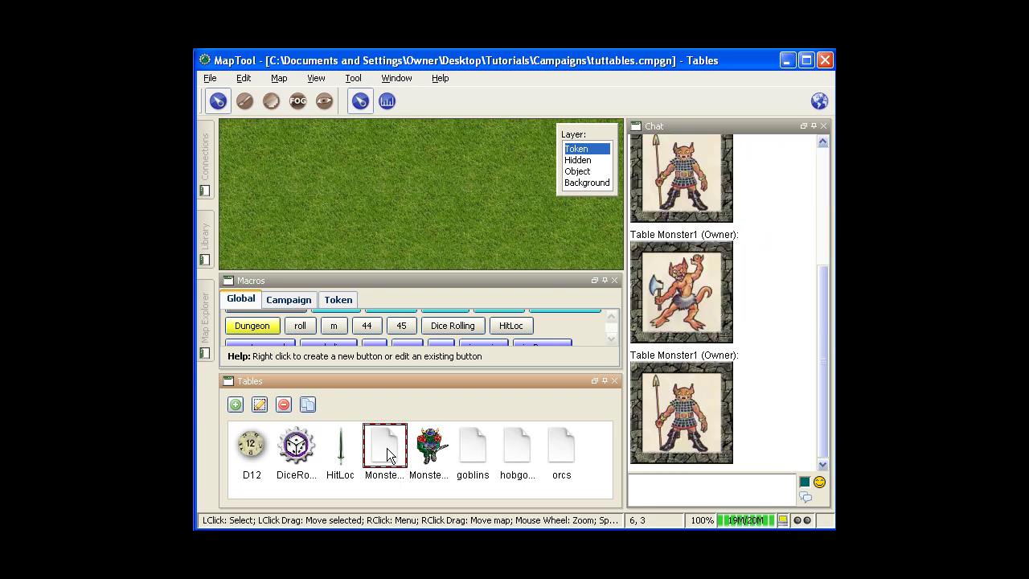
{"action": "double_click", "coordinate": [387, 448]}
{"action": "double_click", "coordinate": [387, 448]}
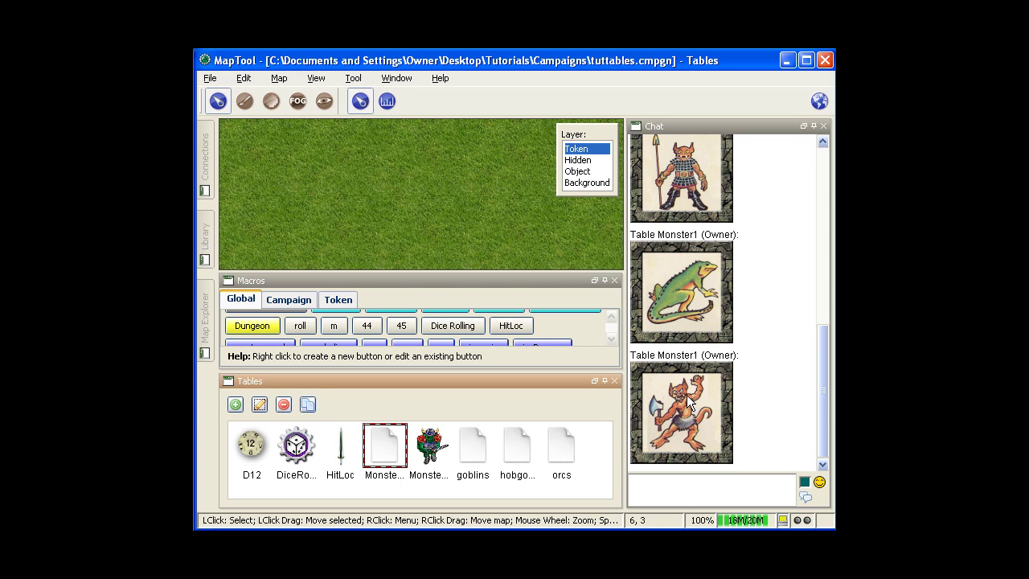
Roll on the D12 table three times from the Tables window
{"action": "double_click", "coordinate": [254, 442]}
{"action": "double_click", "coordinate": [254, 442]}
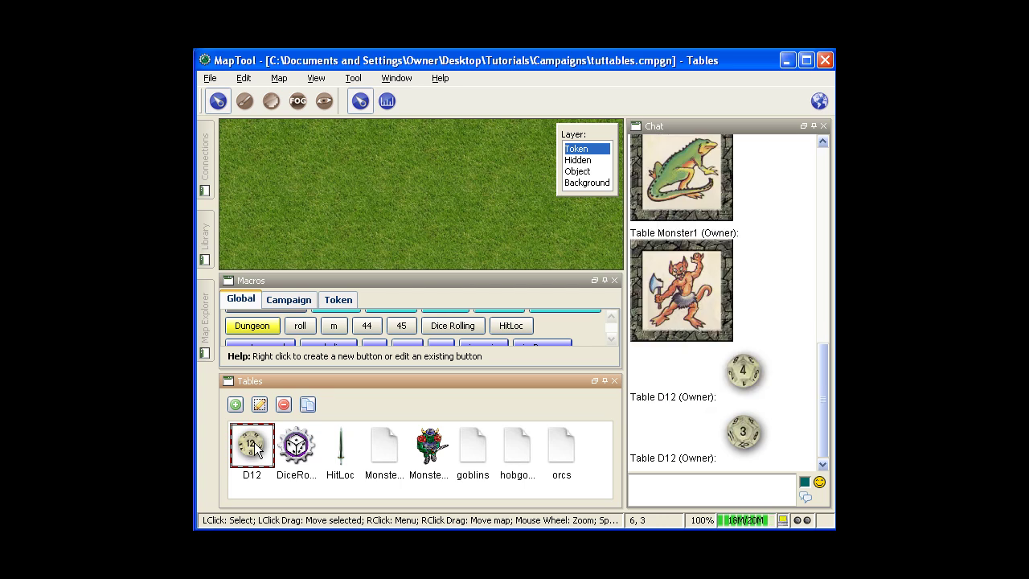
{"action": "double_click", "coordinate": [254, 442]}
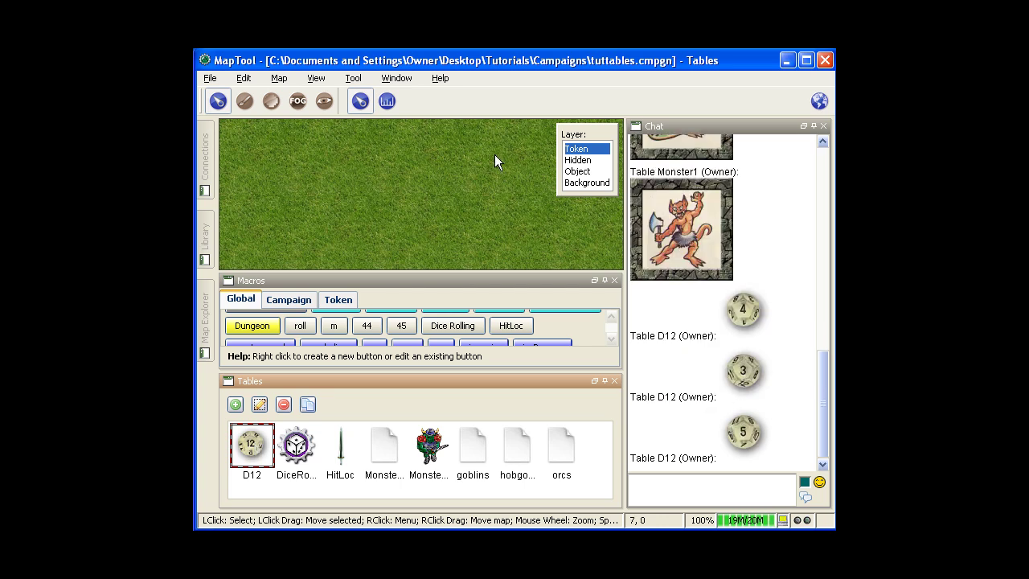
{"action": "left_click", "coordinate": [440, 78]}
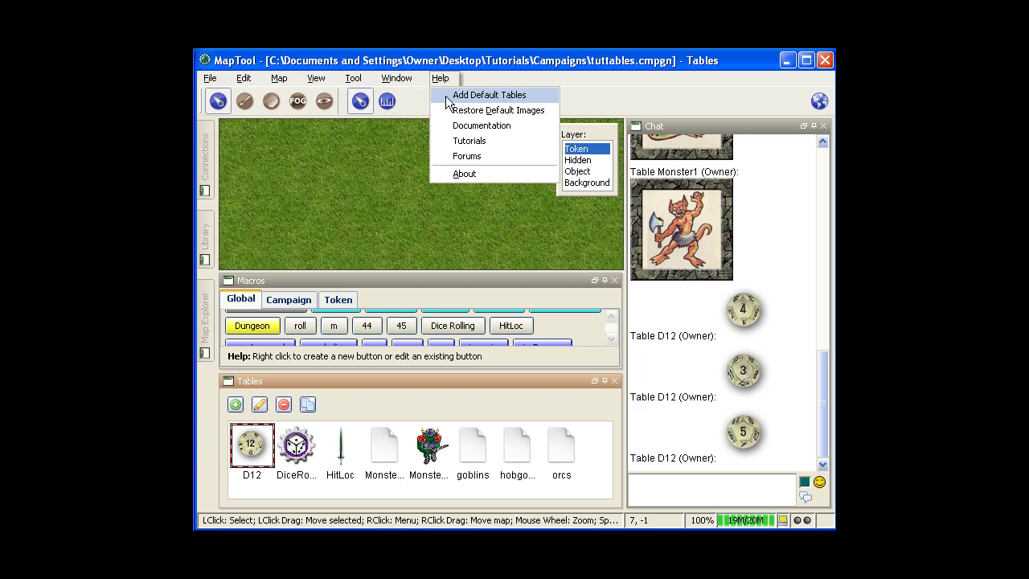
{"action": "left_click", "coordinate": [488, 61]}
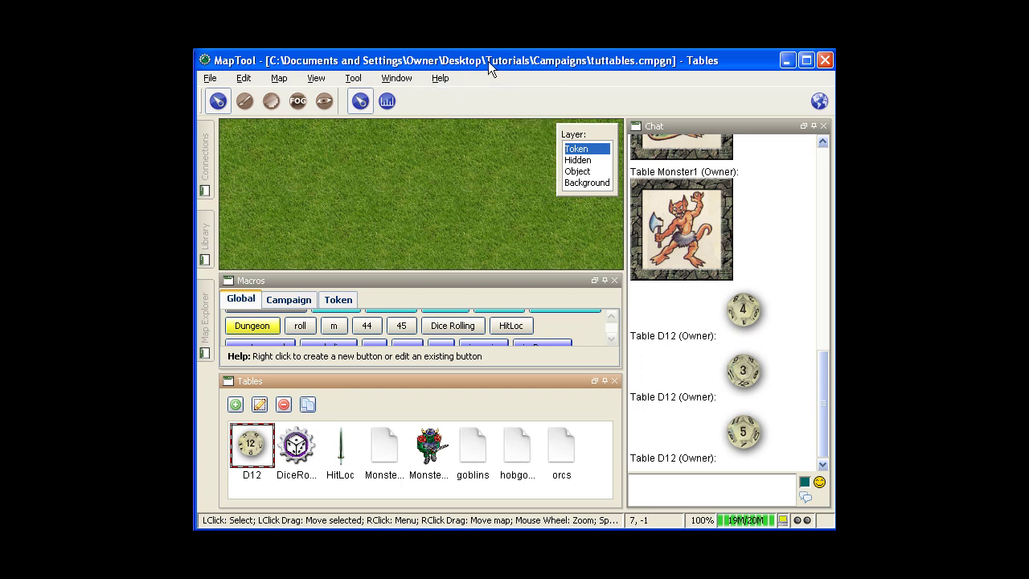
Open the D12 table for editing, examine how its ranges are matched with die-face images, and close it
{"action": "left_click", "coordinate": [258, 403]}
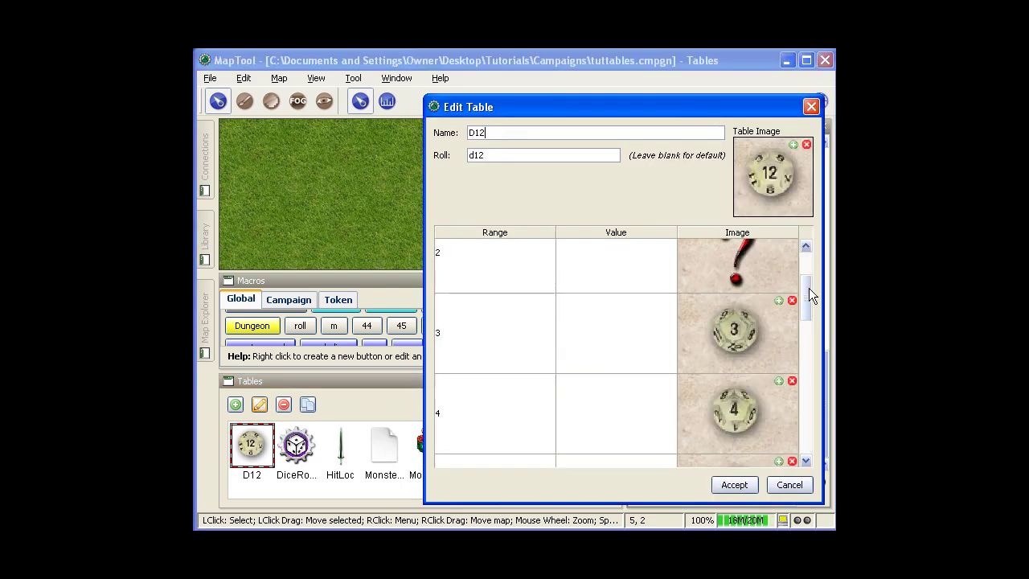
{"action": "mouse_move", "coordinate": [809, 288]}
{"action": "left_mouse_down"}
{"action": "mouse_move", "coordinate": [804, 397]}
{"action": "mouse_move", "coordinate": [803, 291]}
{"action": "left_mouse_up"}
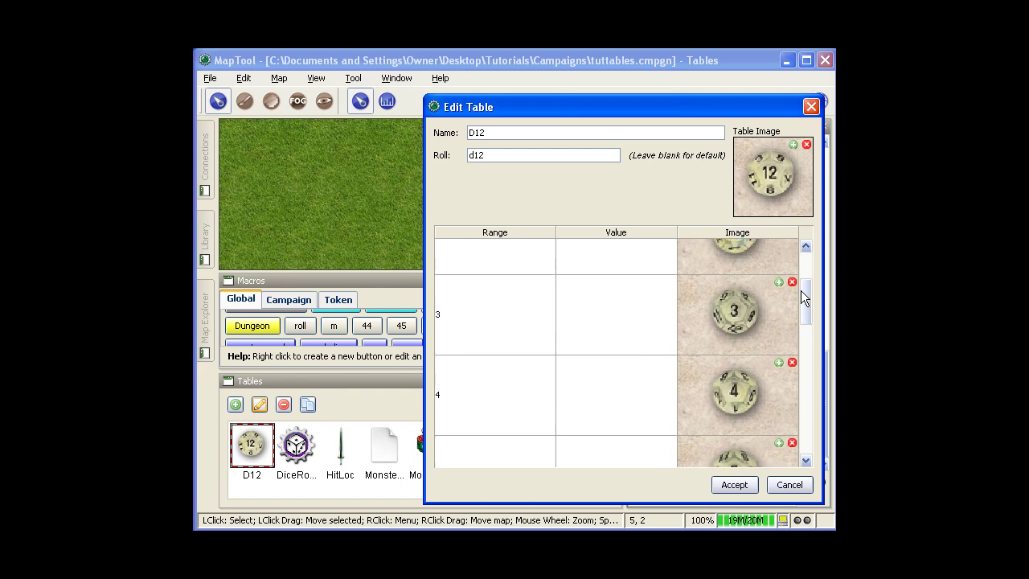
{"action": "left_click", "coordinate": [734, 485]}
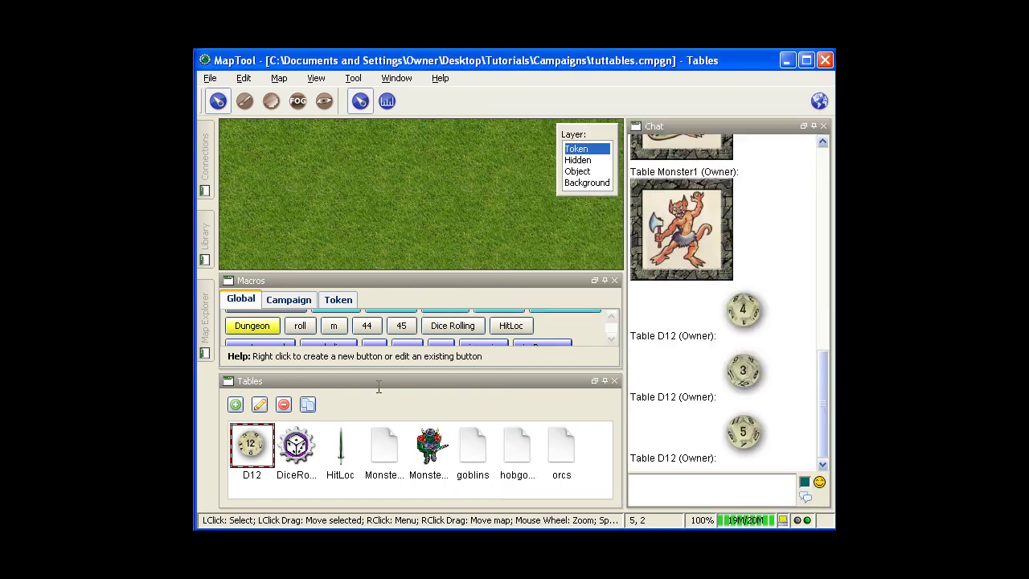
Open the HitLoc table for editing, examine its roll formula, ranges and body-location values, and close it
{"action": "left_click", "coordinate": [340, 446]}
{"action": "left_click", "coordinate": [259, 405]}
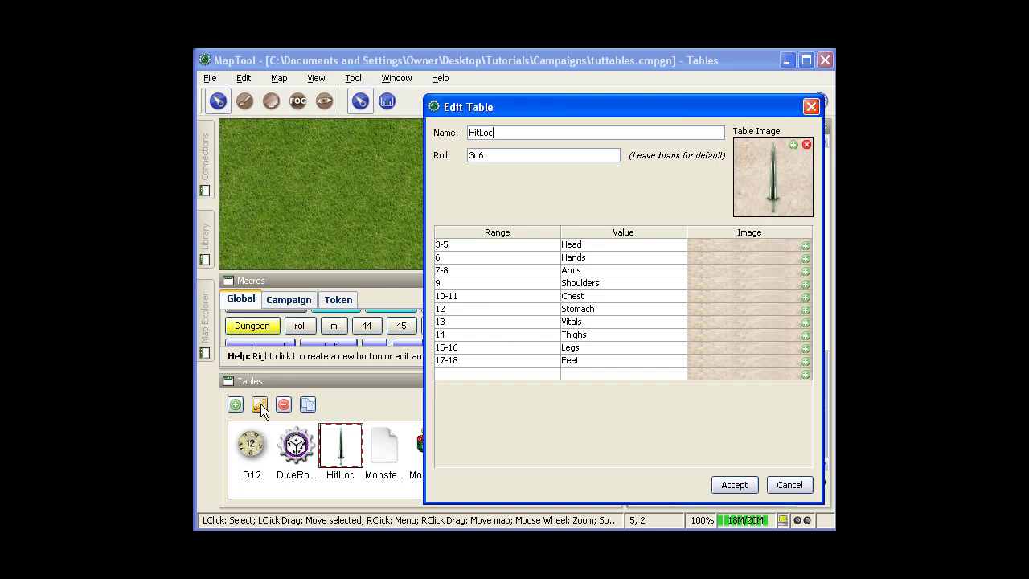
{"action": "left_click_drag", "start_coordinate": [586, 105], "coordinate": [546, 94]}
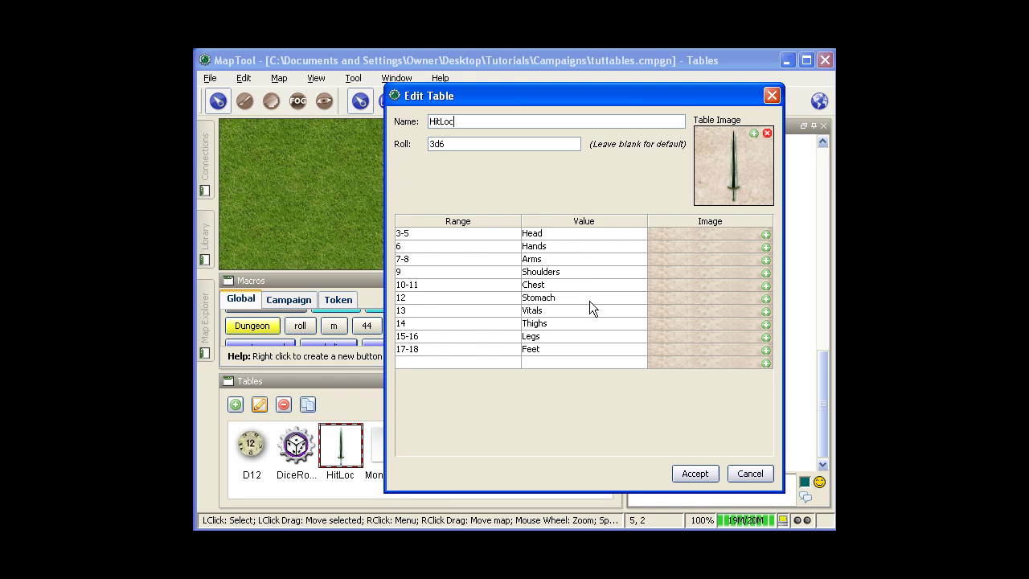
{"action": "left_click", "coordinate": [687, 472]}
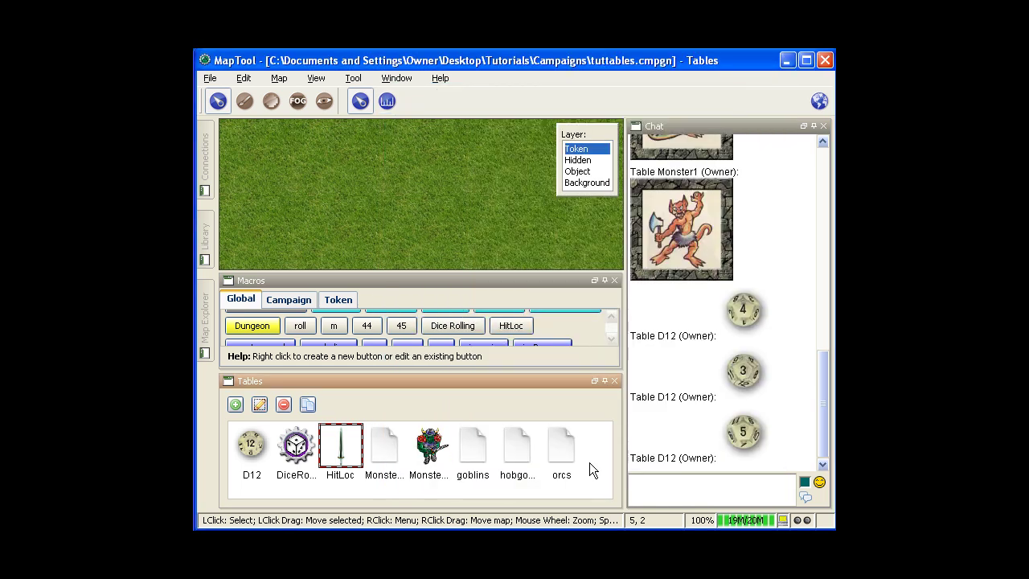
Roll on the HitLoc table five times from the Tables window
{"action": "double_click", "coordinate": [340, 446]}
{"action": "double_click", "coordinate": [340, 446]}
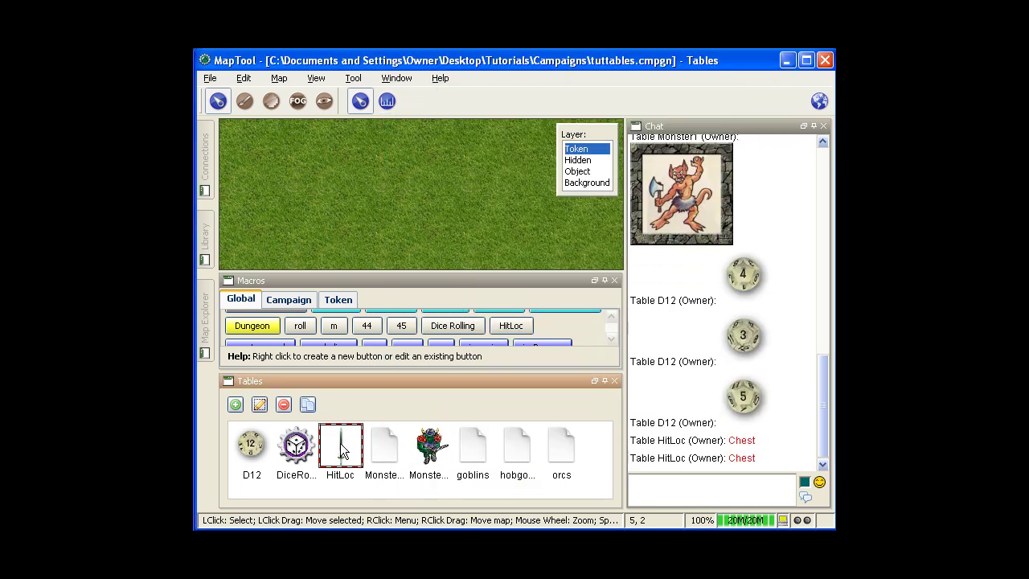
{"action": "double_click", "coordinate": [340, 443]}
{"action": "double_click", "coordinate": [340, 443]}
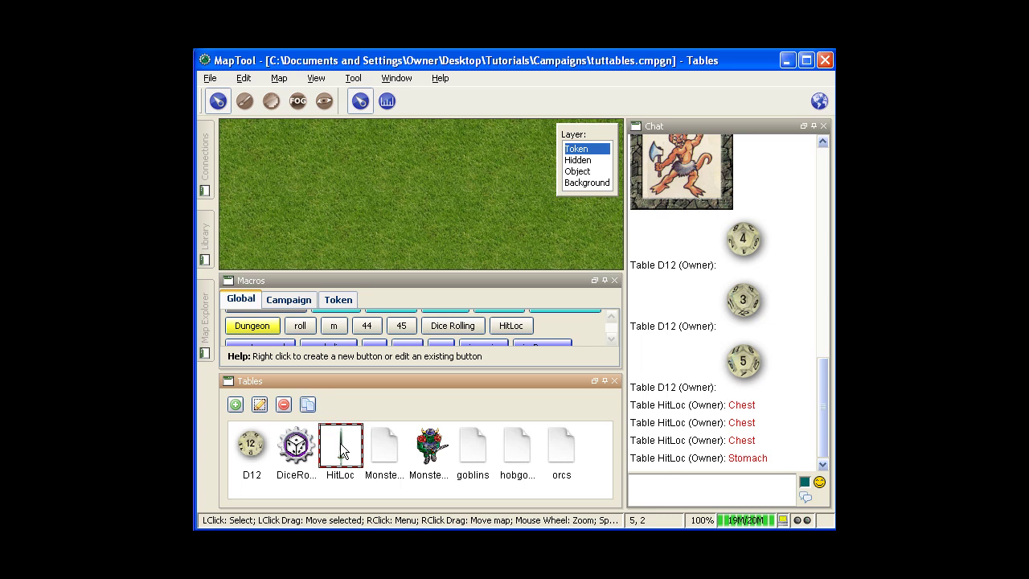
{"action": "double_click", "coordinate": [340, 444]}
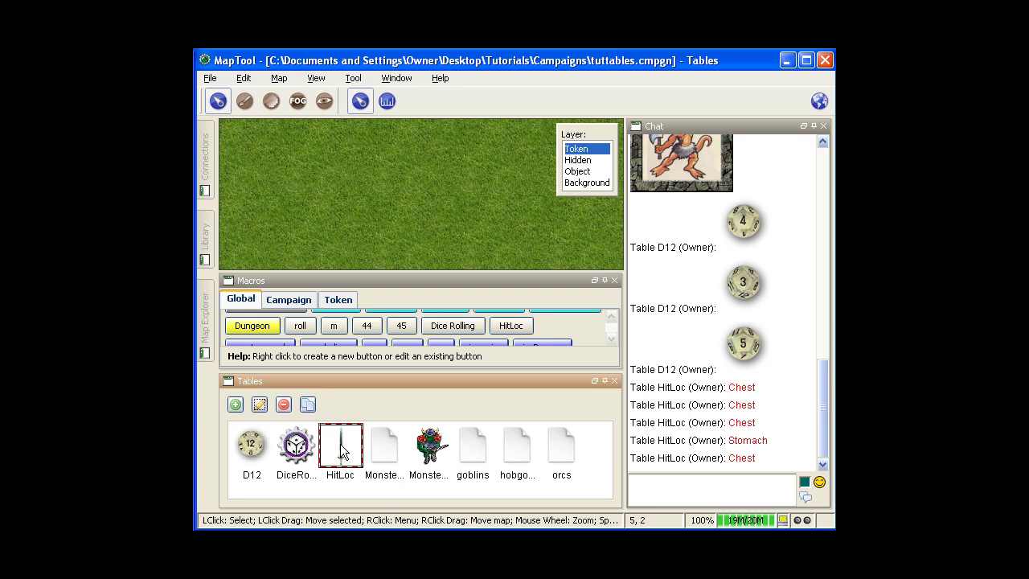
Look up a specific HitLoc result through chat with /tbl HitLoc 5, and submit a second HitLoc lookup
{"action": "left_click", "coordinate": [510, 326]}
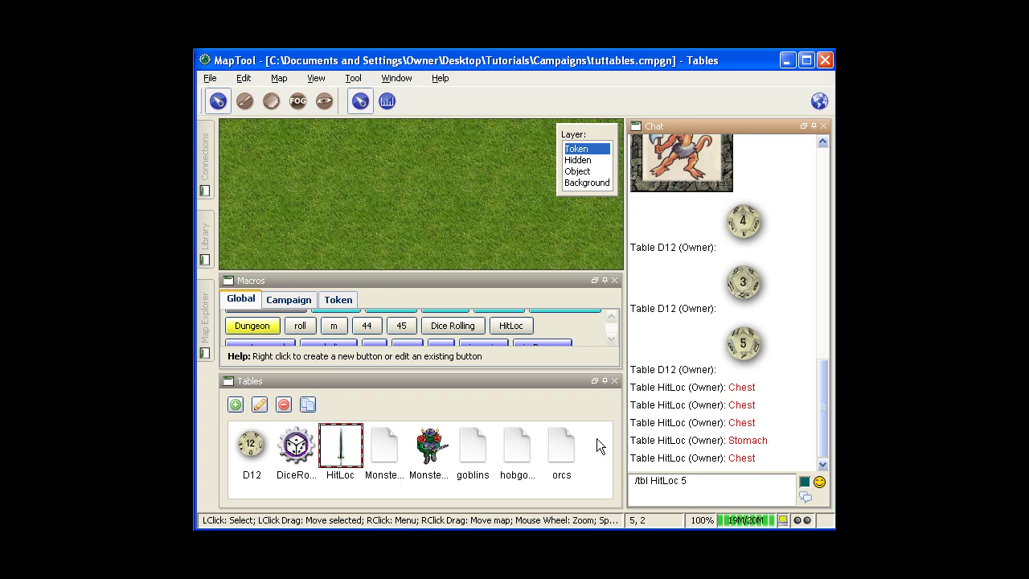
{"action": "key", "text": "Return"}
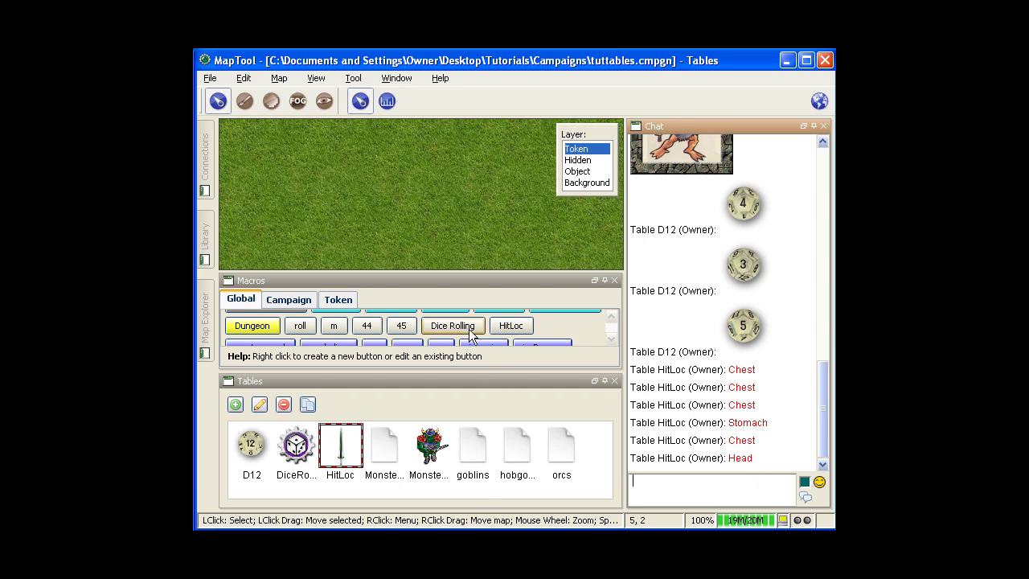
{"action": "key", "text": "Up"}
{"action": "key", "text": "Return"}
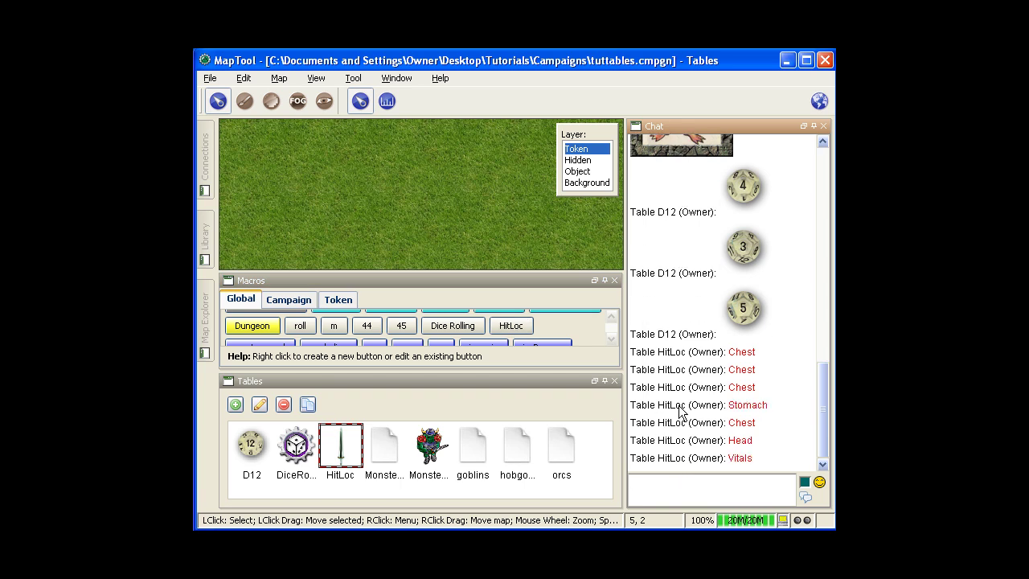
Use the HitLoc macro twice to roll on the HitLoc table in chat with the custom dice expression 2d6+1
{"action": "left_click", "coordinate": [518, 326]}
{"action": "type", "text": "2d6+1"}
{"action": "key", "text": "Return"}
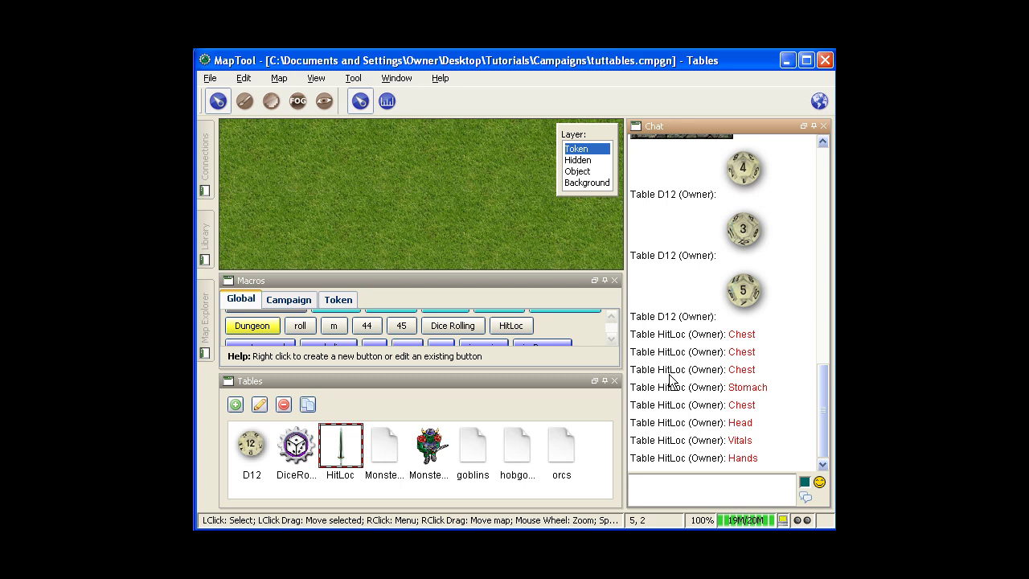
{"action": "left_click", "coordinate": [510, 325]}
{"action": "type", "text": "2d6+1"}
{"action": "key", "text": "Return"}
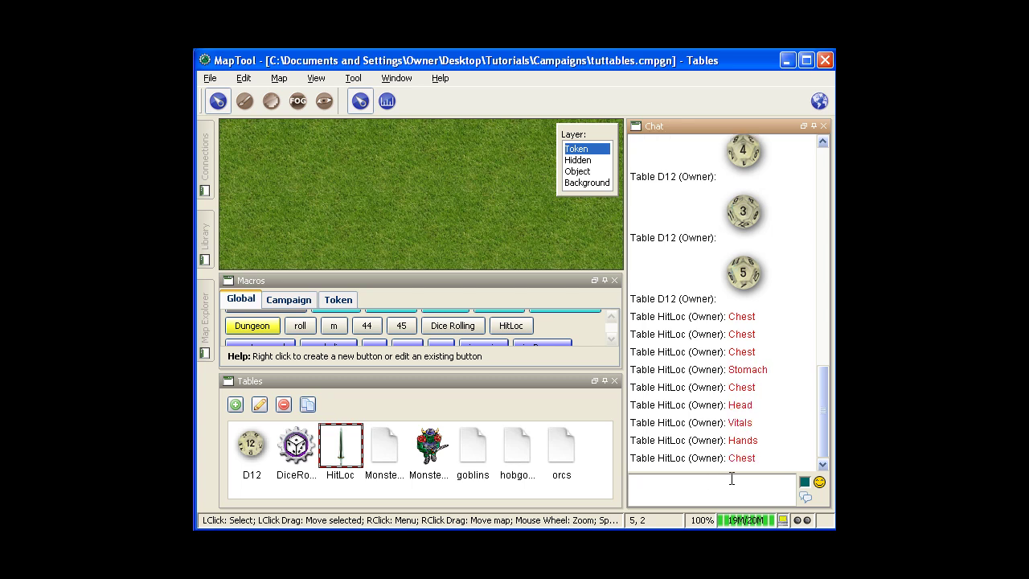
Open the Monster2 table for editing, remove the image from its 1-8 entry, and save the table
{"action": "left_click", "coordinate": [429, 444]}
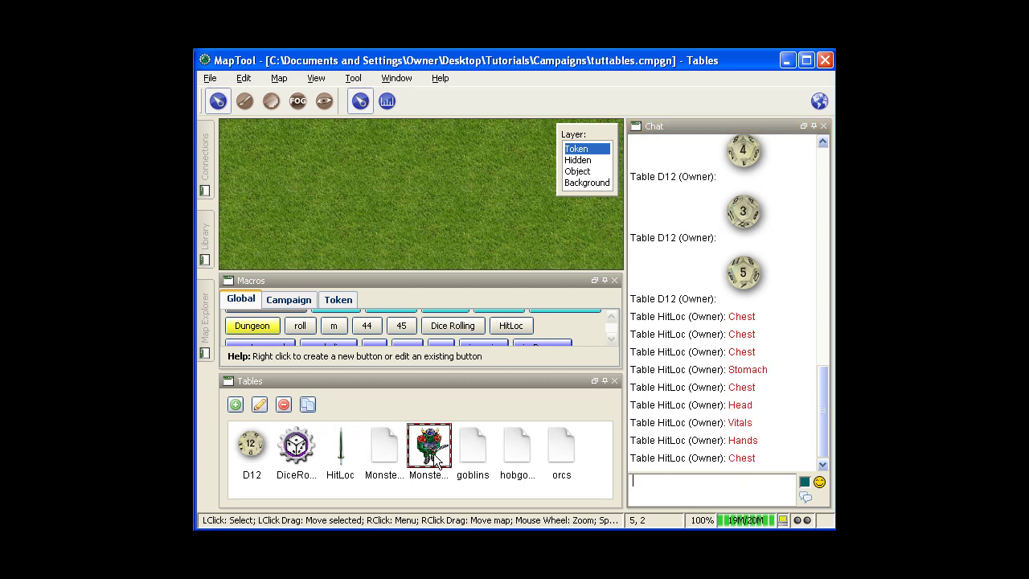
{"action": "left_click", "coordinate": [260, 406]}
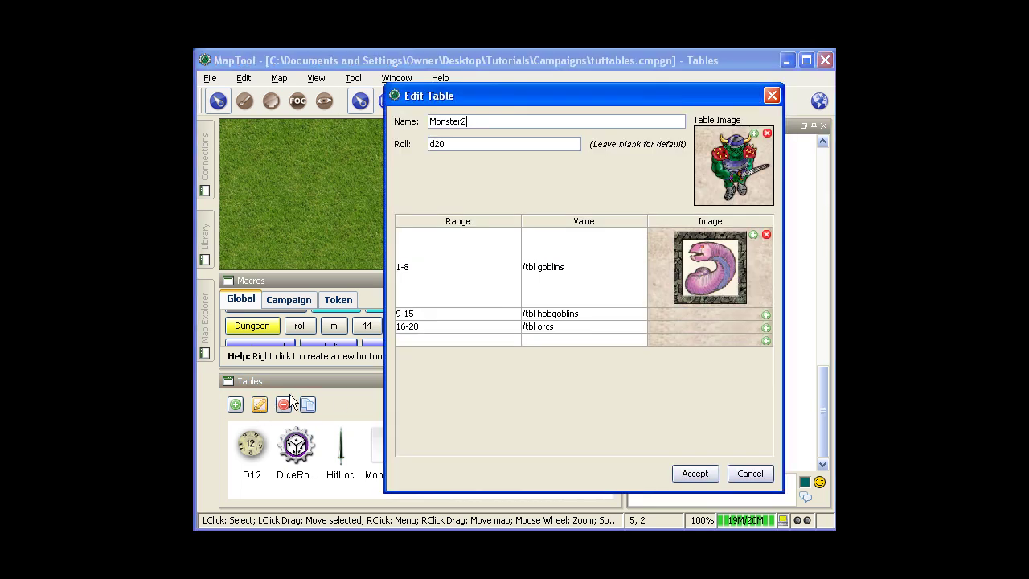
{"action": "left_click", "coordinate": [767, 235]}
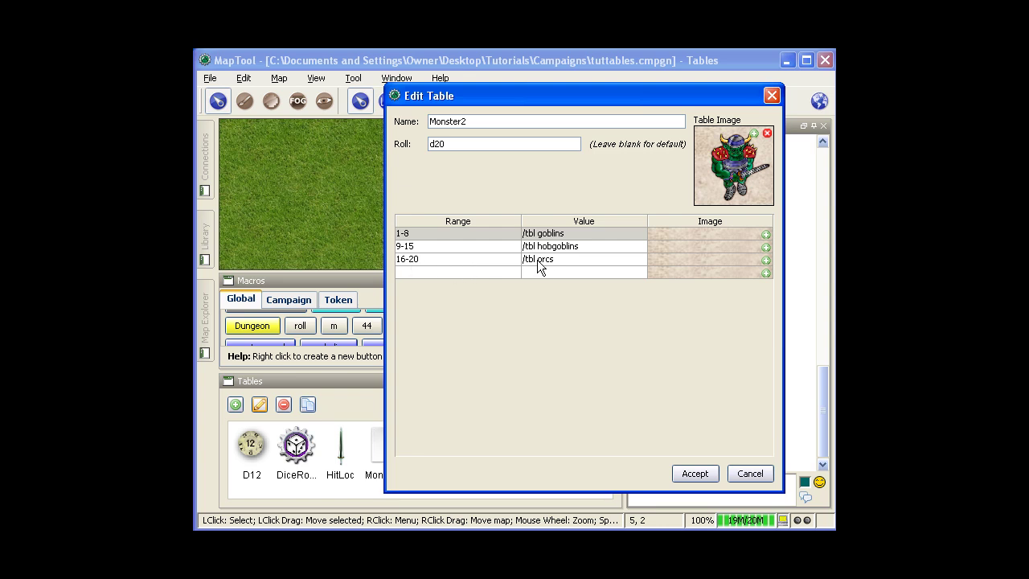
{"action": "left_click", "coordinate": [714, 472]}
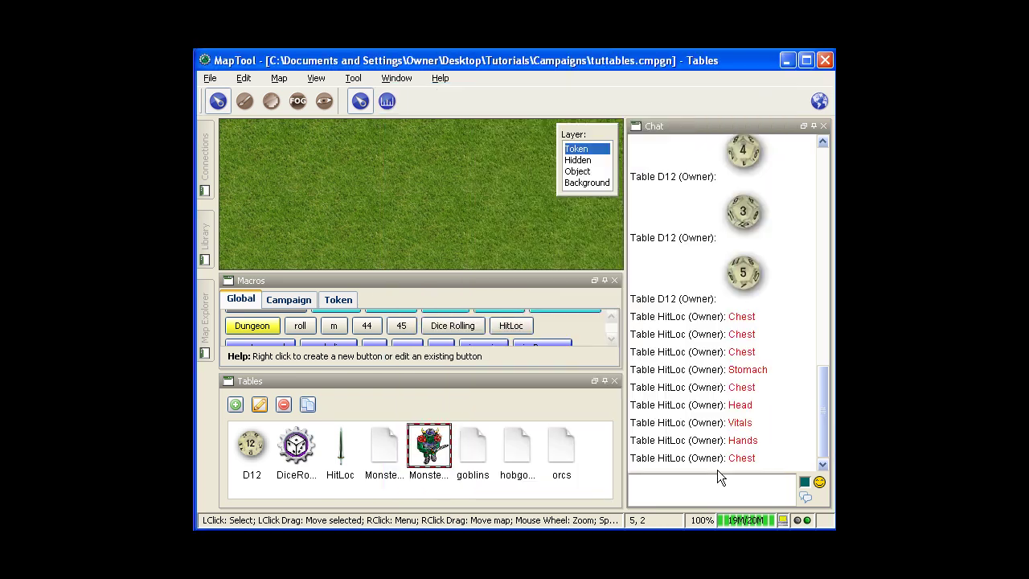
Roll once on the goblins table, and open it to examine its patrol entries without changing them
{"action": "left_click", "coordinate": [472, 447]}
{"action": "left_click", "coordinate": [518, 447]}
{"action": "left_click", "coordinate": [561, 447]}
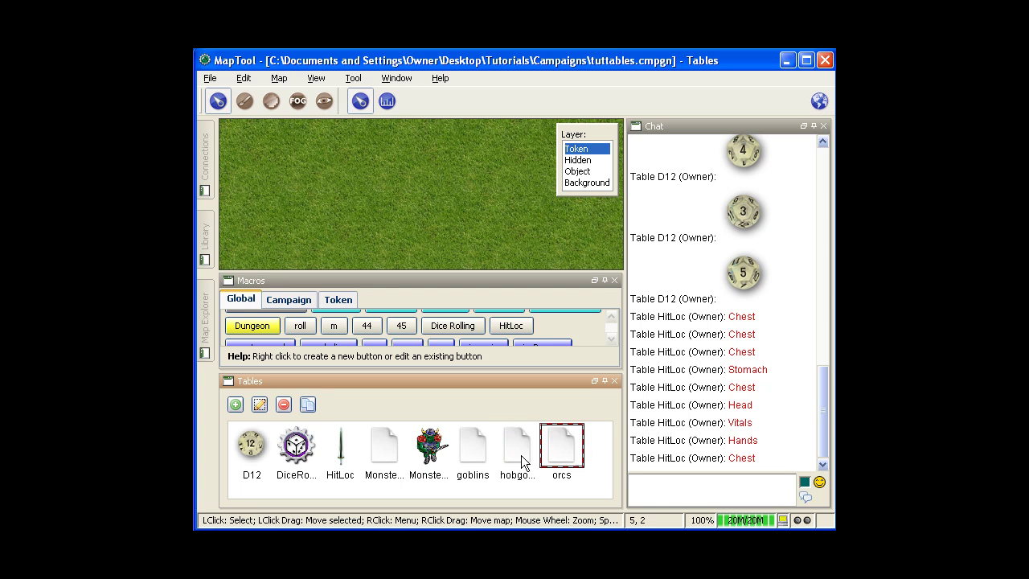
{"action": "double_click", "coordinate": [470, 452]}
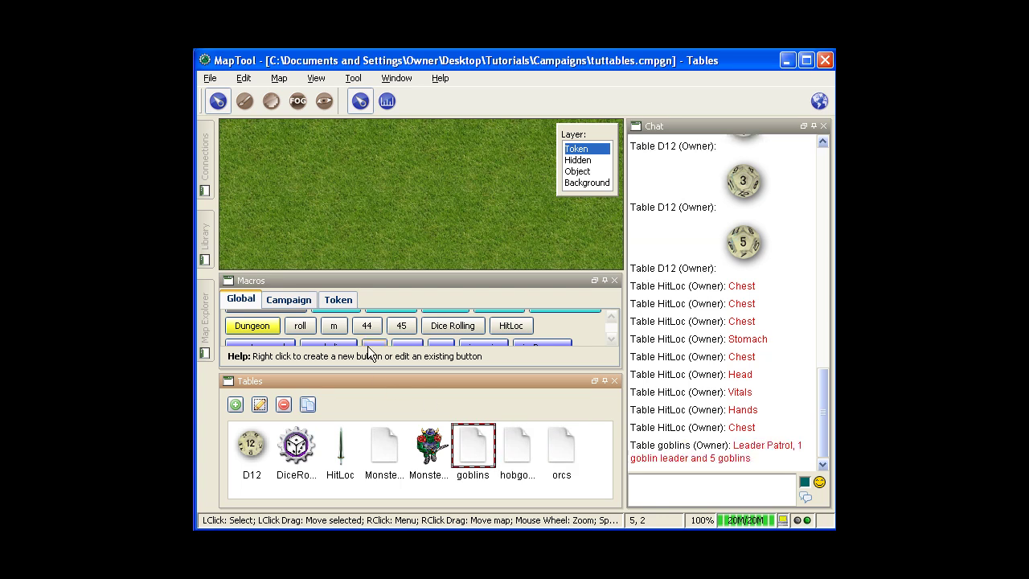
{"action": "left_click", "coordinate": [259, 404]}
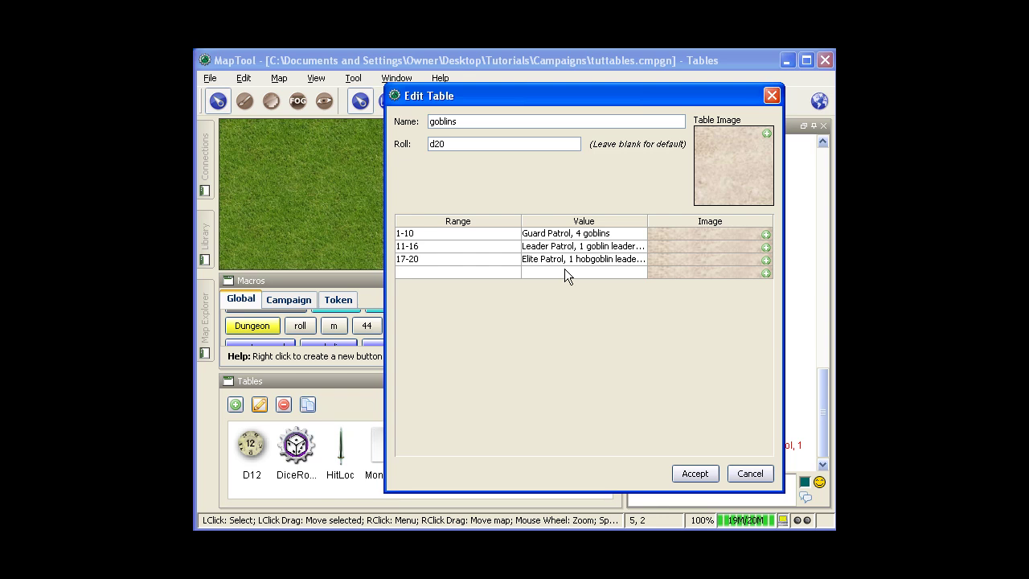
{"action": "left_click", "coordinate": [751, 475]}
Roll once on the hobgoblins table, and open it to examine its patrol entries without changing them
{"action": "left_click", "coordinate": [525, 448]}
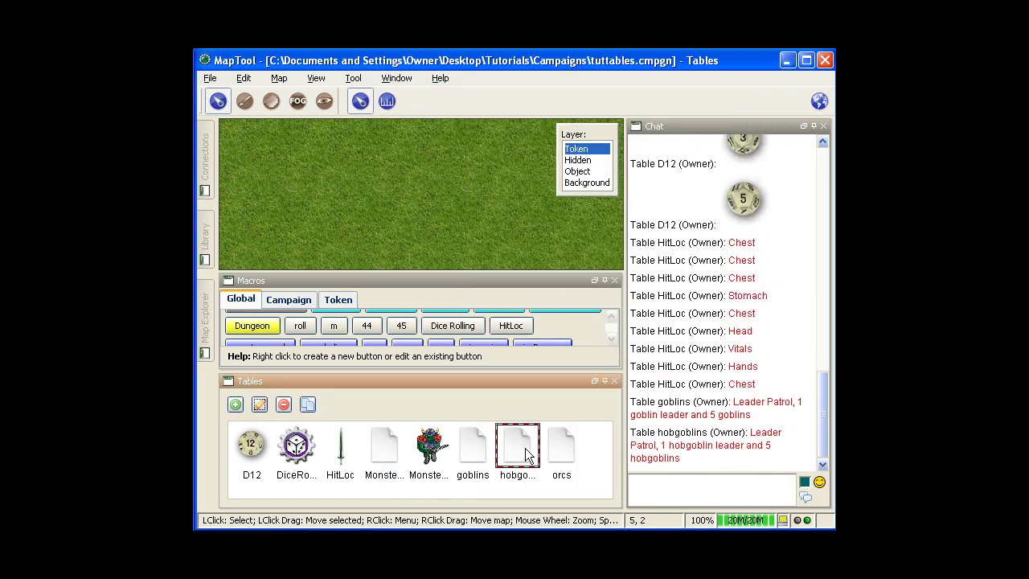
{"action": "left_click", "coordinate": [259, 404]}
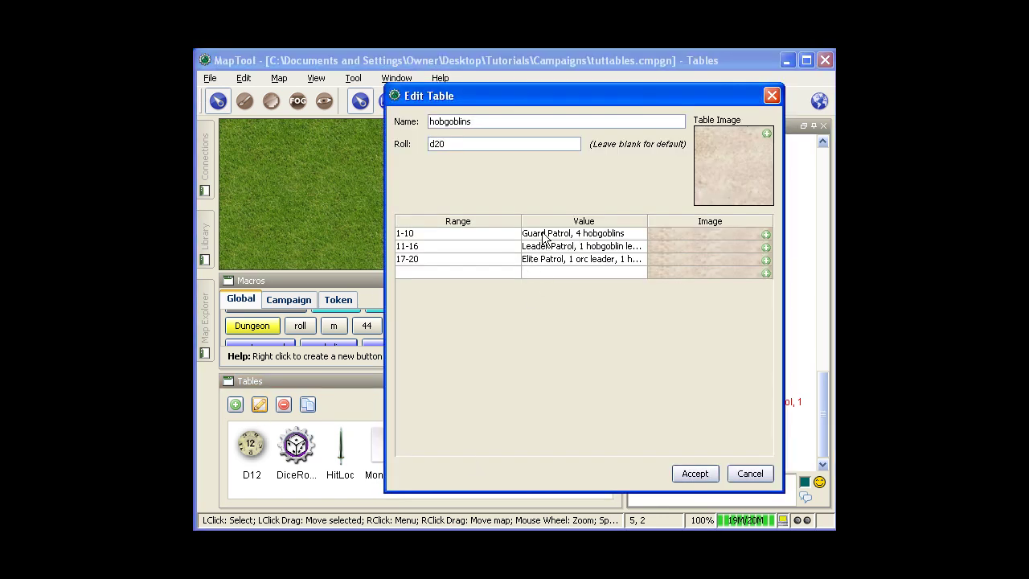
{"action": "left_click", "coordinate": [750, 475]}
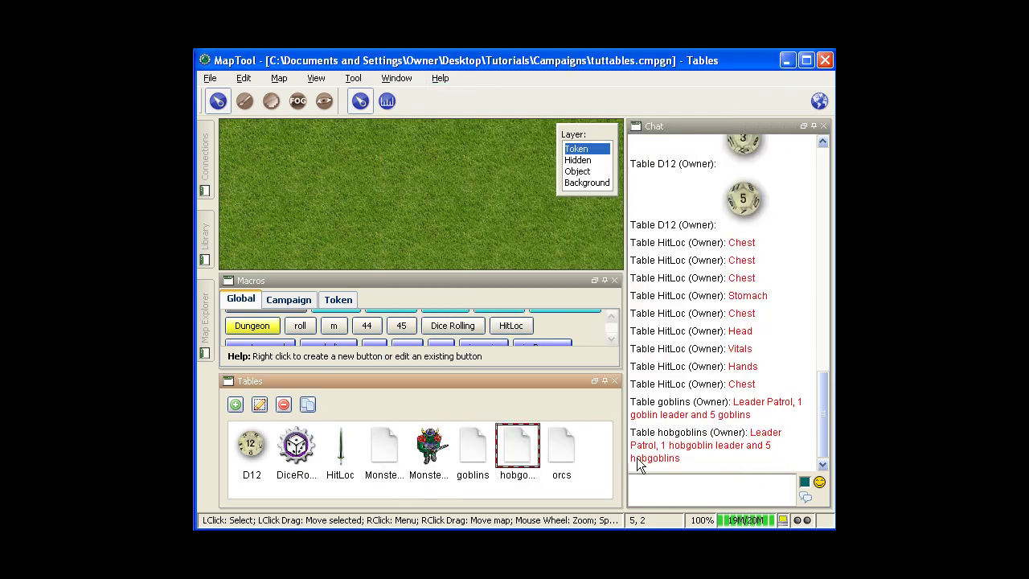
Roll five times on the Monster2 table so it calls its nested monster tables in chat
{"action": "double_click", "coordinate": [434, 446]}
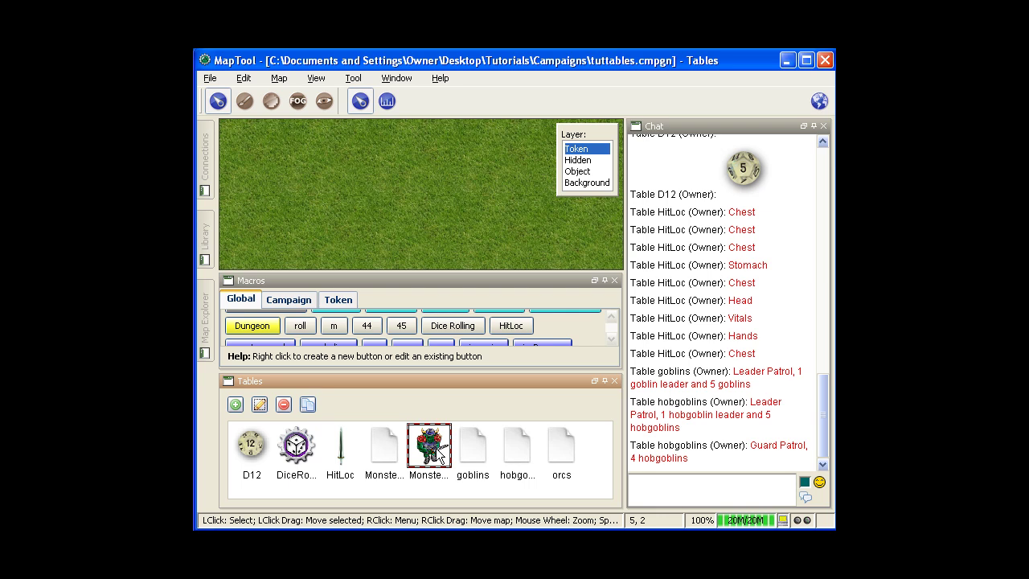
{"action": "double_click", "coordinate": [438, 454]}
{"action": "double_click", "coordinate": [438, 454]}
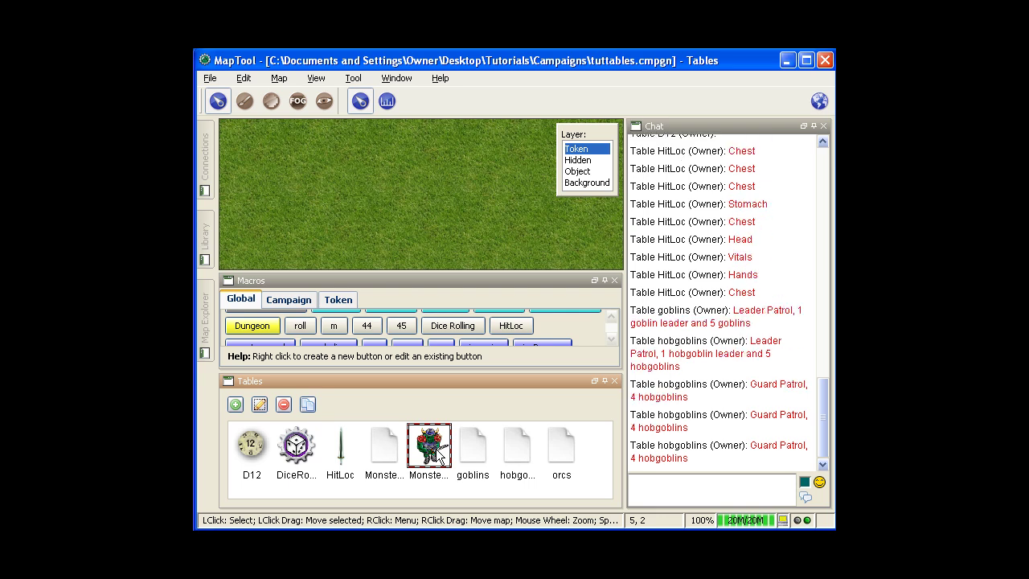
{"action": "double_click", "coordinate": [438, 455]}
{"action": "double_click", "coordinate": [439, 455]}
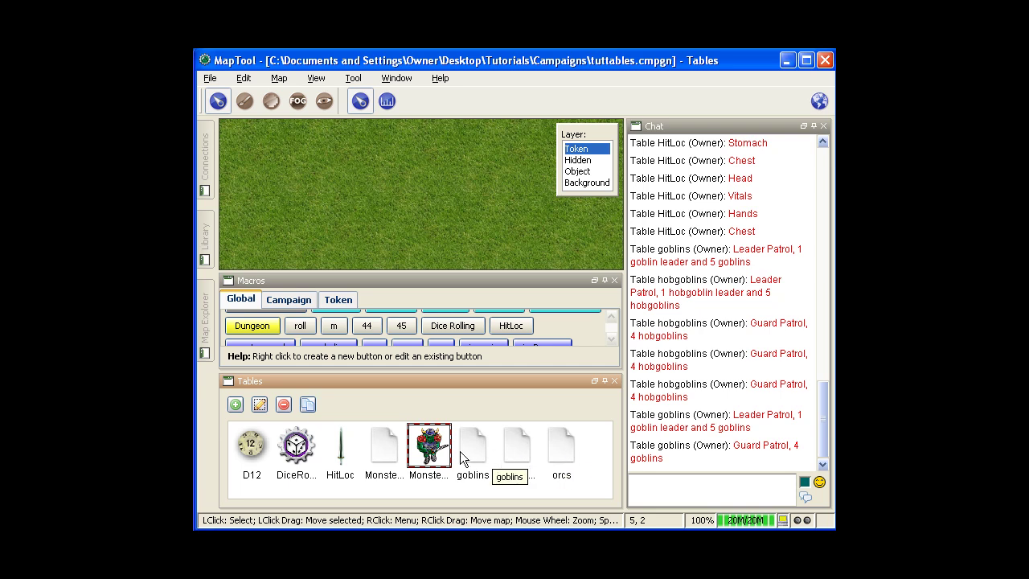
Open the Monster2 table, try changing its 1-8 range to 1-12, and discard the edit
{"action": "left_click", "coordinate": [260, 405]}
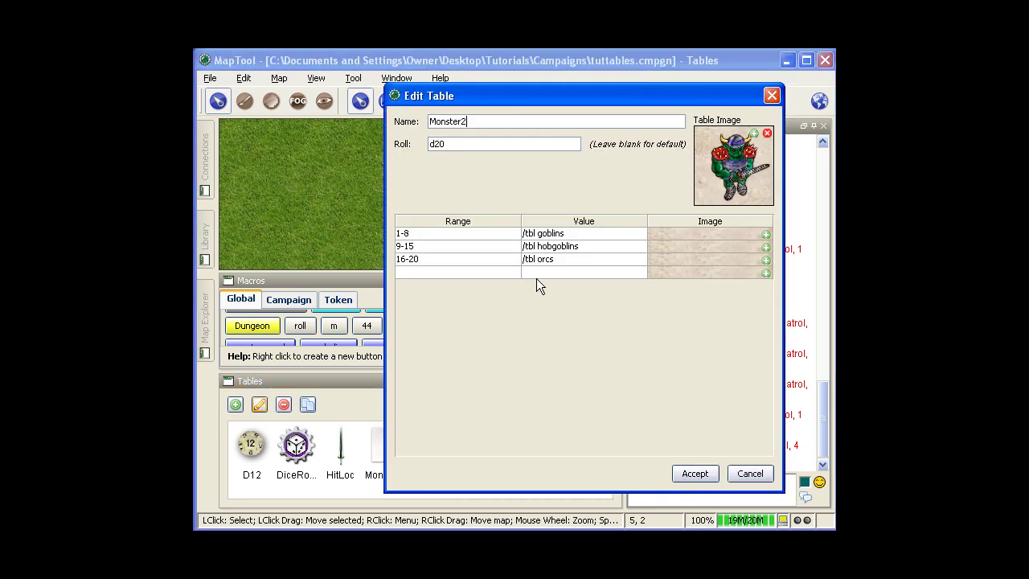
{"action": "left_click", "coordinate": [419, 234]}
{"action": "left_click", "coordinate": [419, 234]}
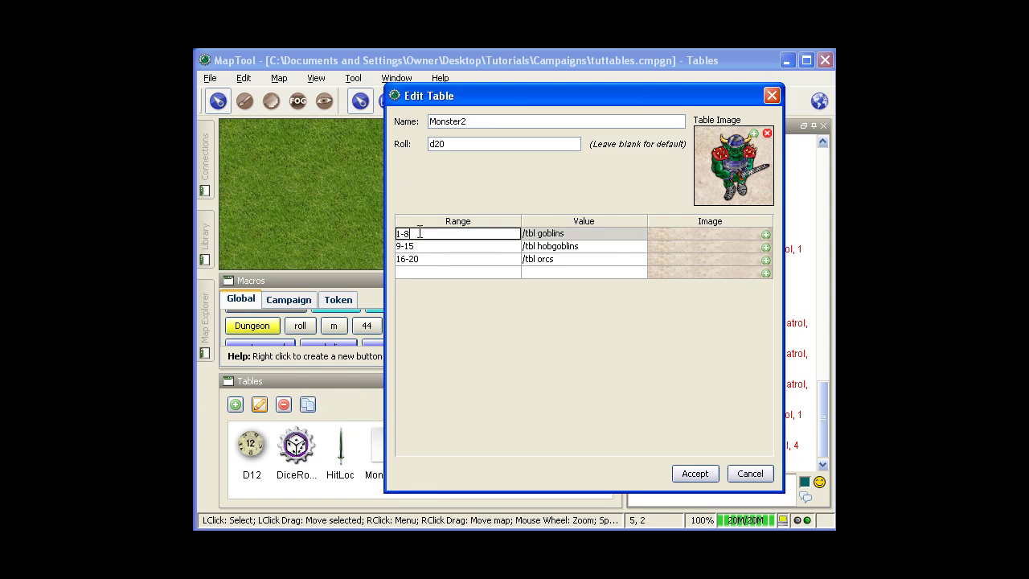
{"action": "key", "text": "BackSpace"}
{"action": "type", "text": "12"}
{"action": "left_click", "coordinate": [752, 473]}
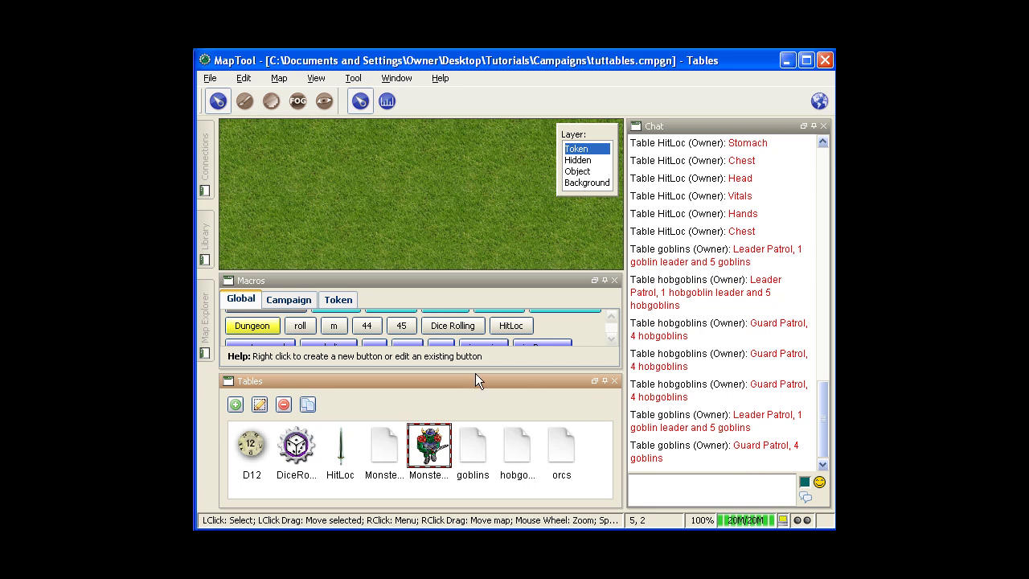
Open the DiceRolling table to examine its roll commands, and close it without changing them
{"action": "left_click", "coordinate": [299, 450]}
{"action": "left_click", "coordinate": [259, 403]}
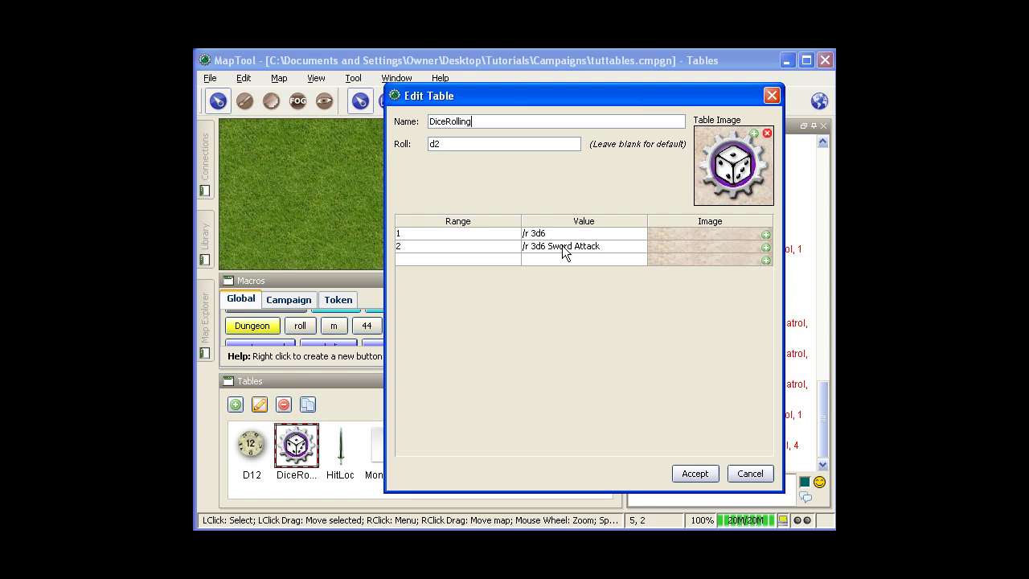
{"action": "left_click", "coordinate": [695, 474]}
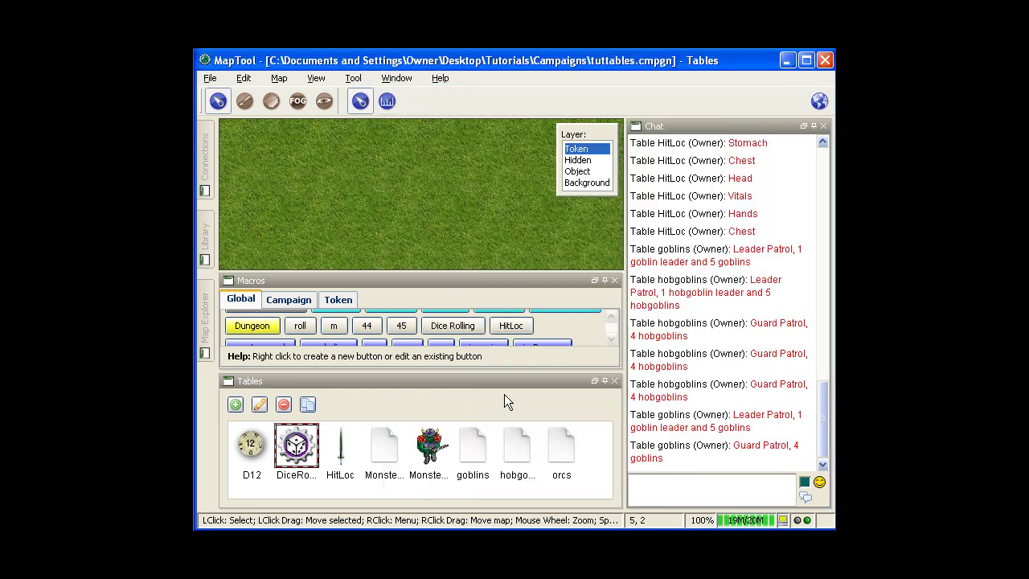
{"action": "left_click", "coordinate": [510, 326]}
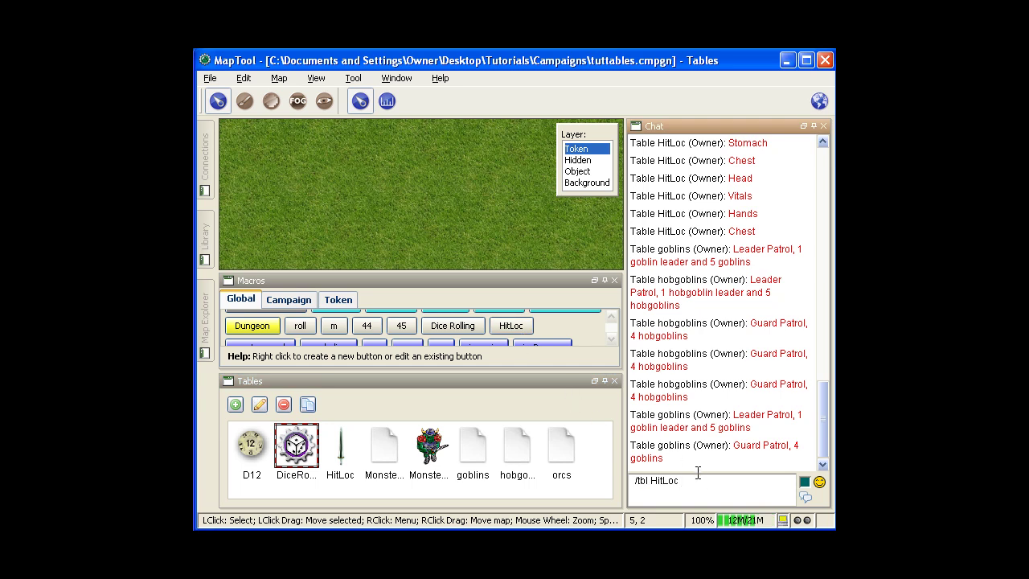
{"action": "left_click_drag", "start_coordinate": [691, 492], "coordinate": [602, 482]}
{"action": "key", "text": "BackSpace"}
Use the Dice Rolling macro to call the DiceRolling table in chat with values 1 and 2, and reopen the table to check its entries
{"action": "left_click", "coordinate": [471, 331]}
{"action": "type", "text": "1"}
{"action": "key", "text": "Return"}
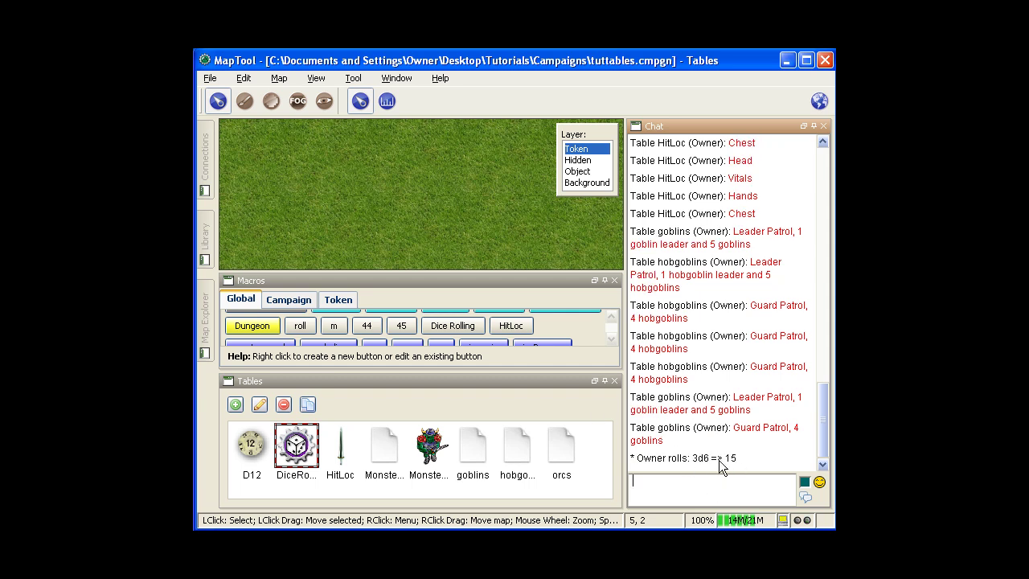
{"action": "left_click", "coordinate": [469, 333]}
{"action": "type", "text": "2"}
{"action": "key", "text": "Return"}
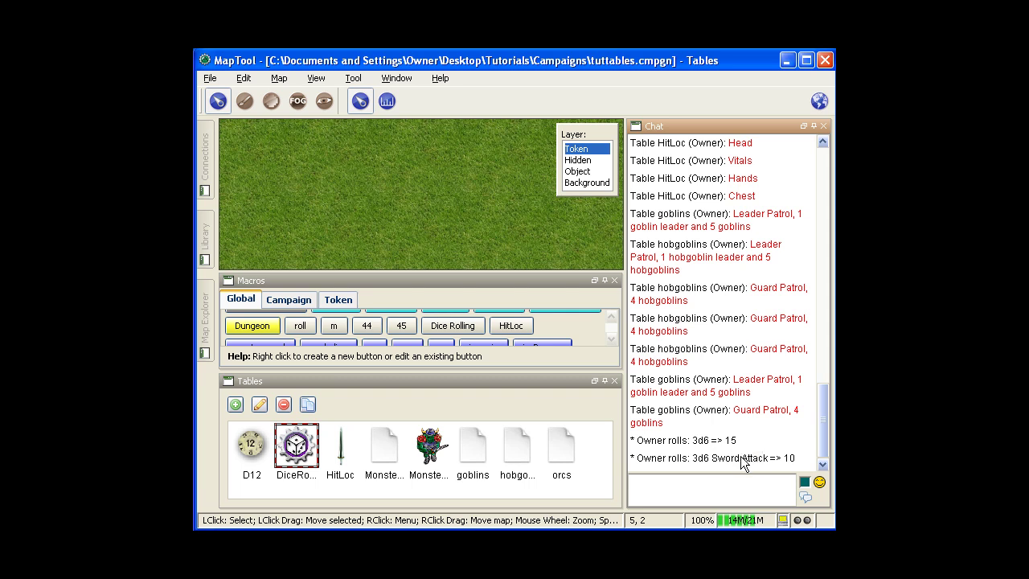
{"action": "left_click", "coordinate": [259, 404]}
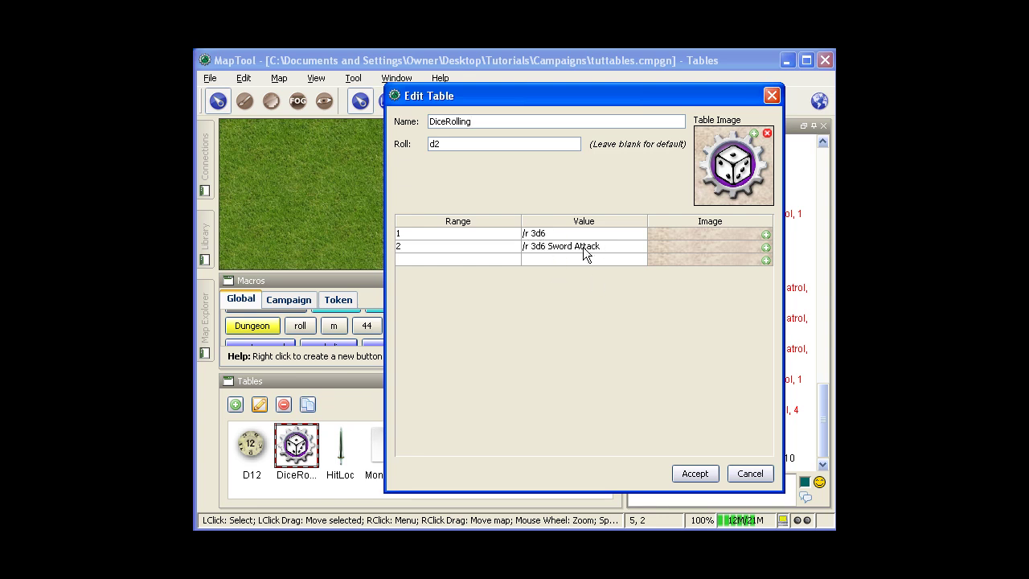
{"action": "left_click", "coordinate": [746, 472]}
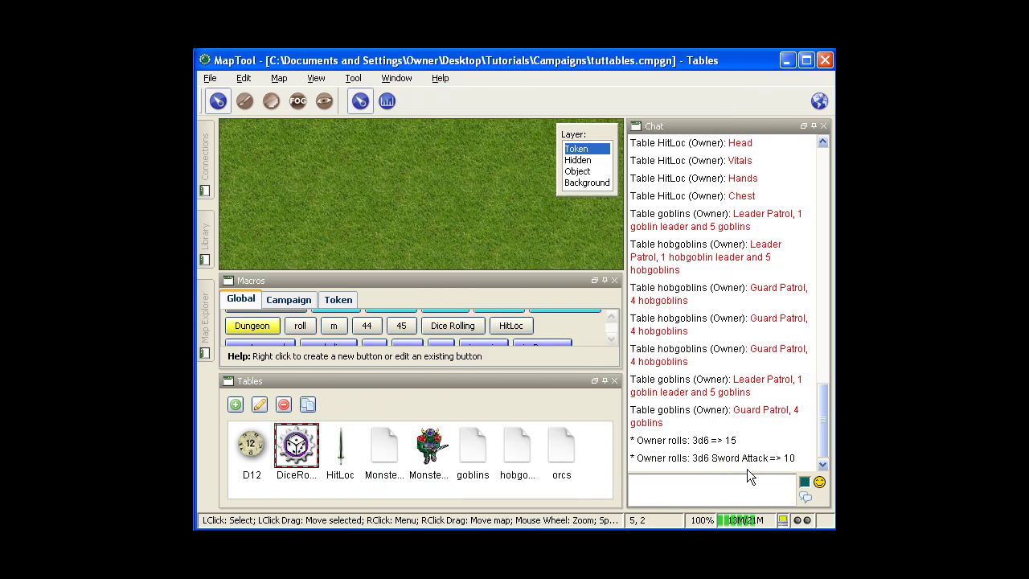